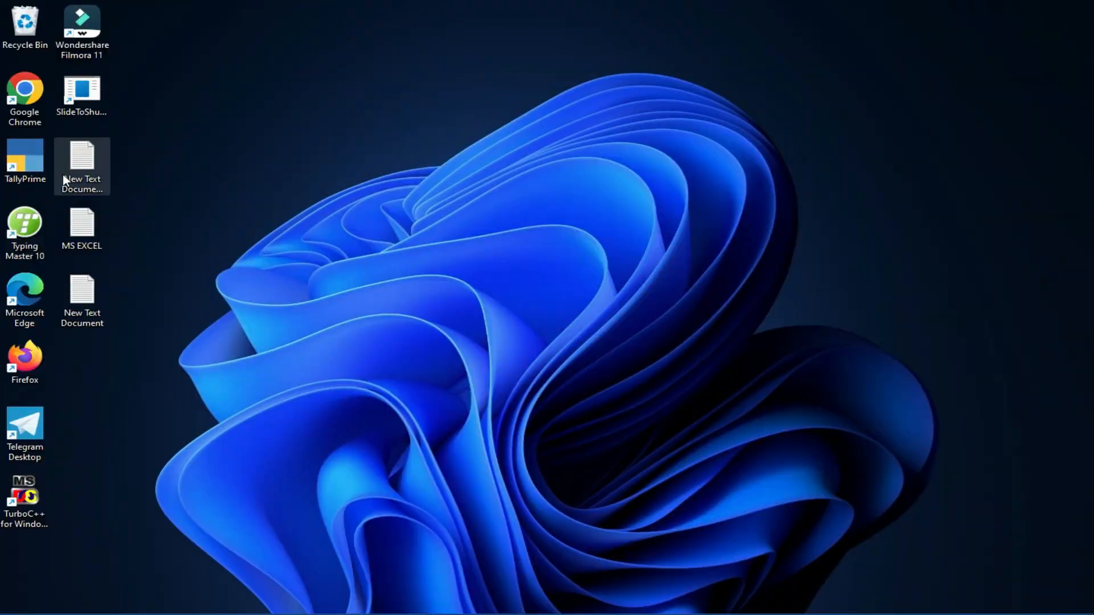
Step: Launch TallyPrime, continue in Educational Mode, and open the form for creating a new company
double_click(47, 173)
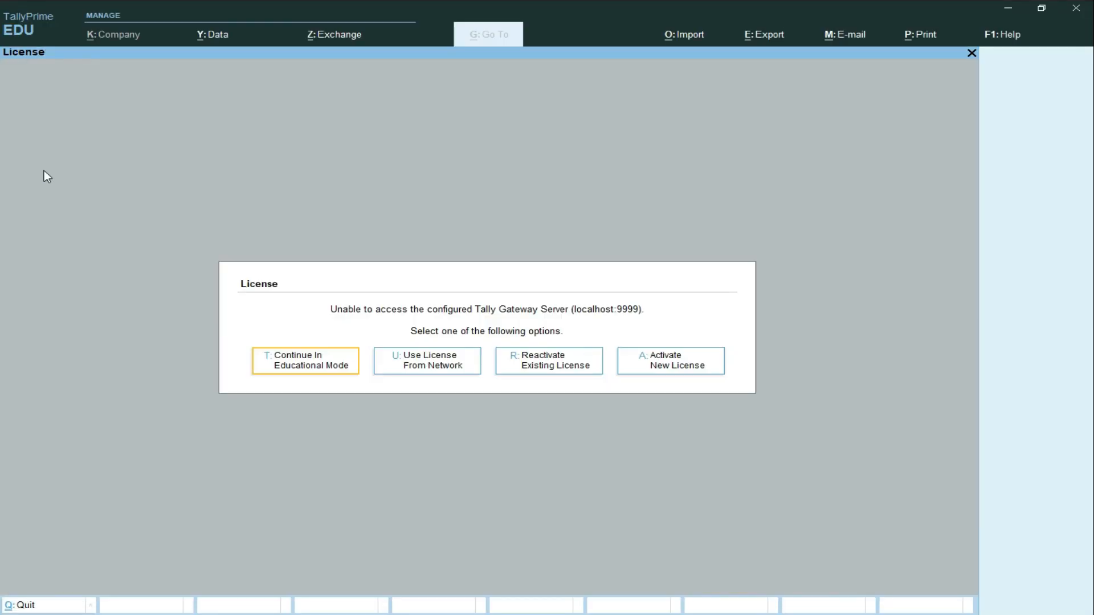
key("Return")
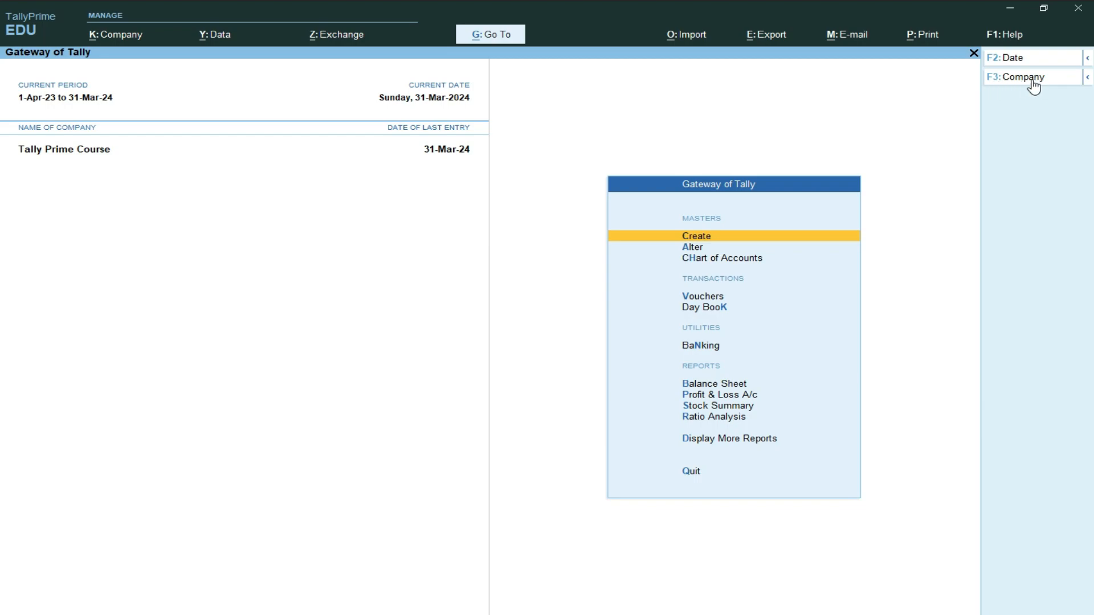
key("F3")
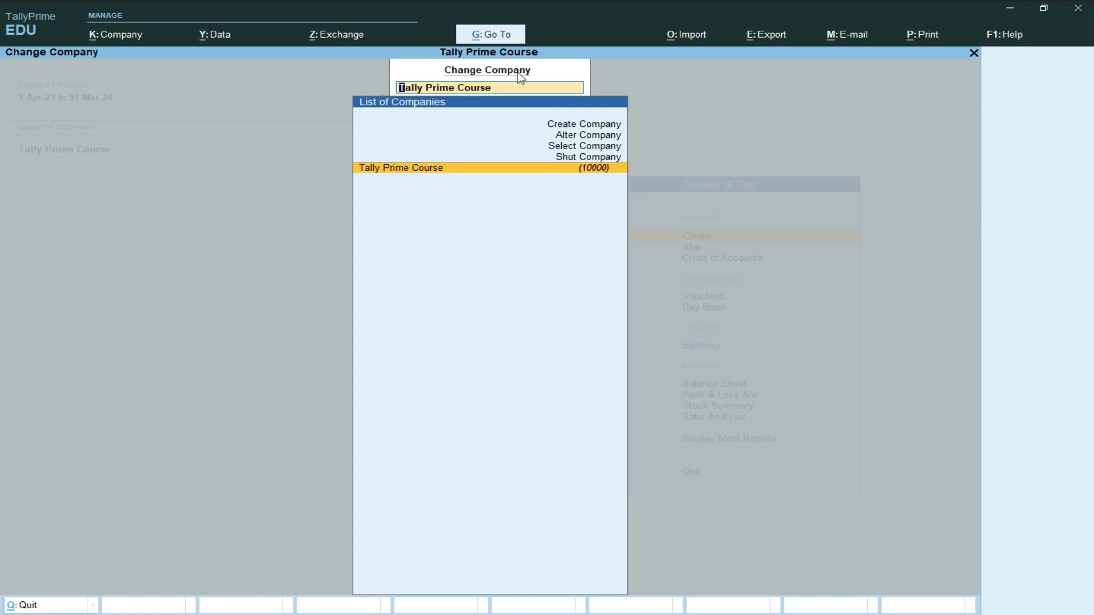
left_click(597, 124)
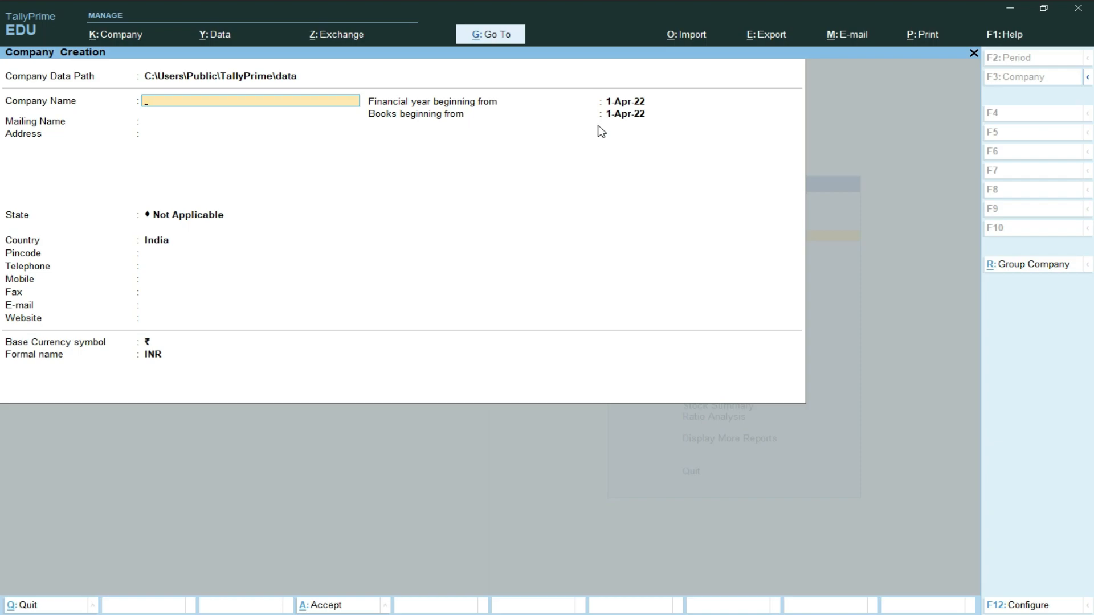
type("Ujsjsj")
key("BackSpace")
key("BackSpace")
key("BackSpace")
key("BackSpace")
key("BackSpace")
key("BackSpace")
Step: Name the company Computer, keep the same mailing name, leave the address blank, and set the state to Jharkhand
key("Return")
type("Computer")
key("Return")
key("Return")
key("Return")
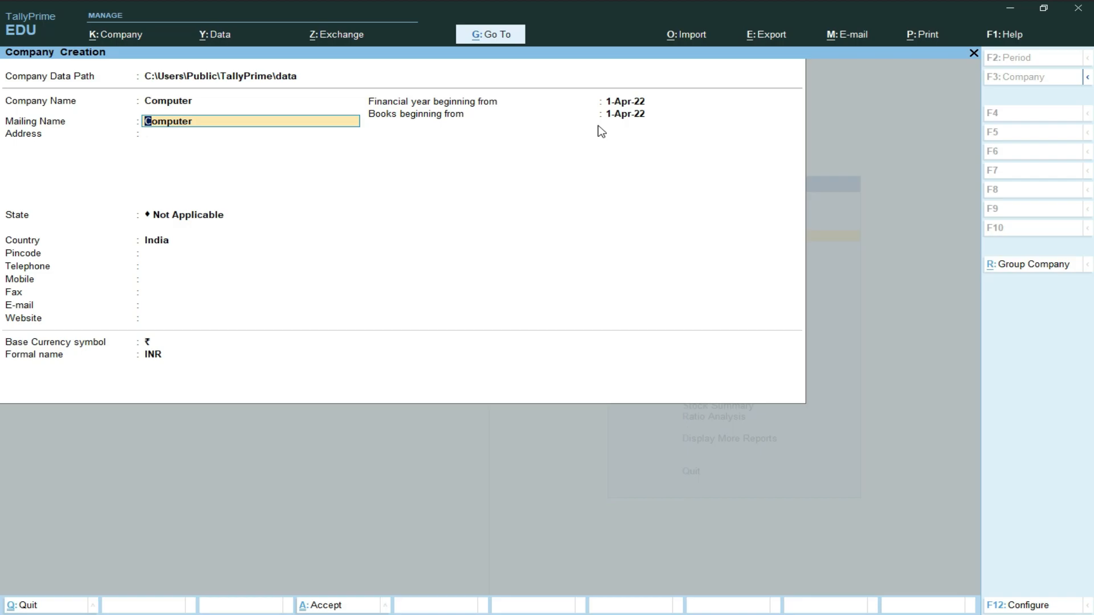
type("Jh")
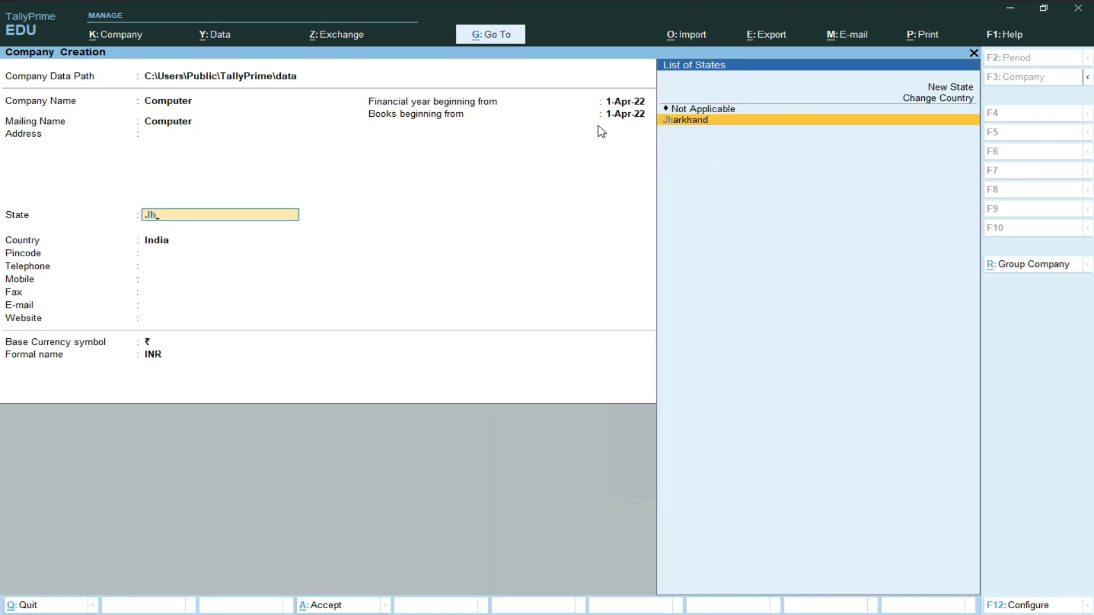
key("Return")
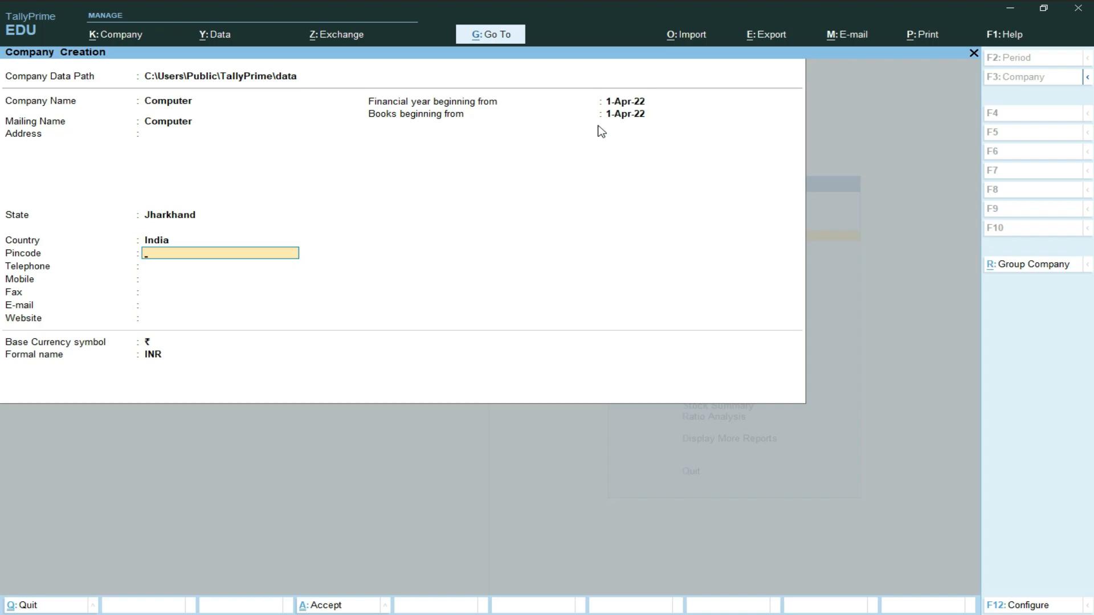
Step: Leave the contact fields blank and set the financial year to begin from 1-Apr-23 and the books from 31-Mar-24
key("Return")
key("Return")
key("Return")
key("Return")
key("Return")
key("Return")
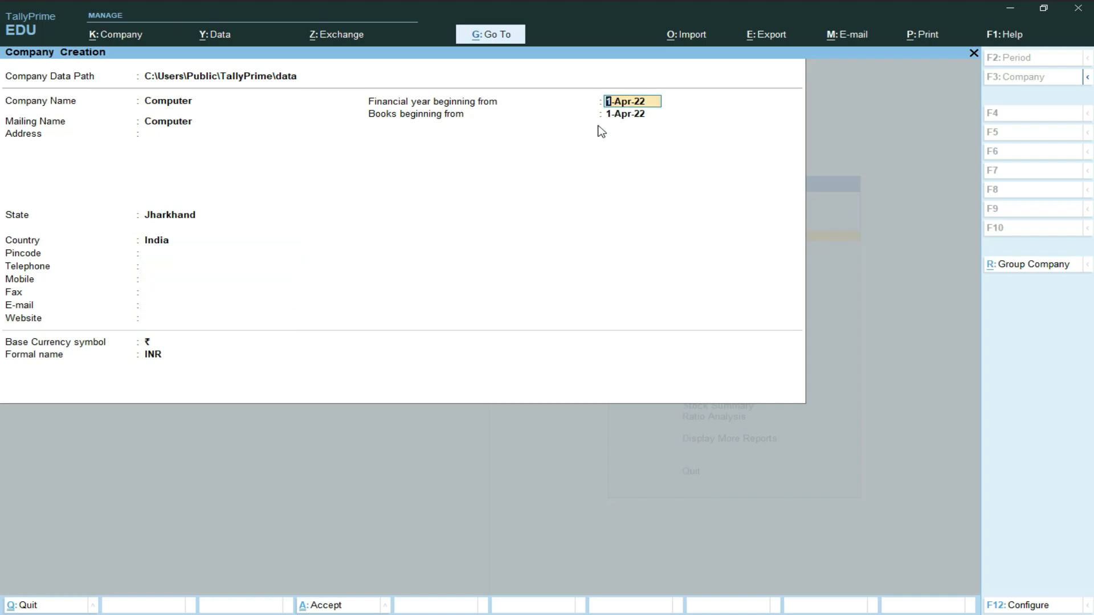
type("1-4-2023")
key("Return")
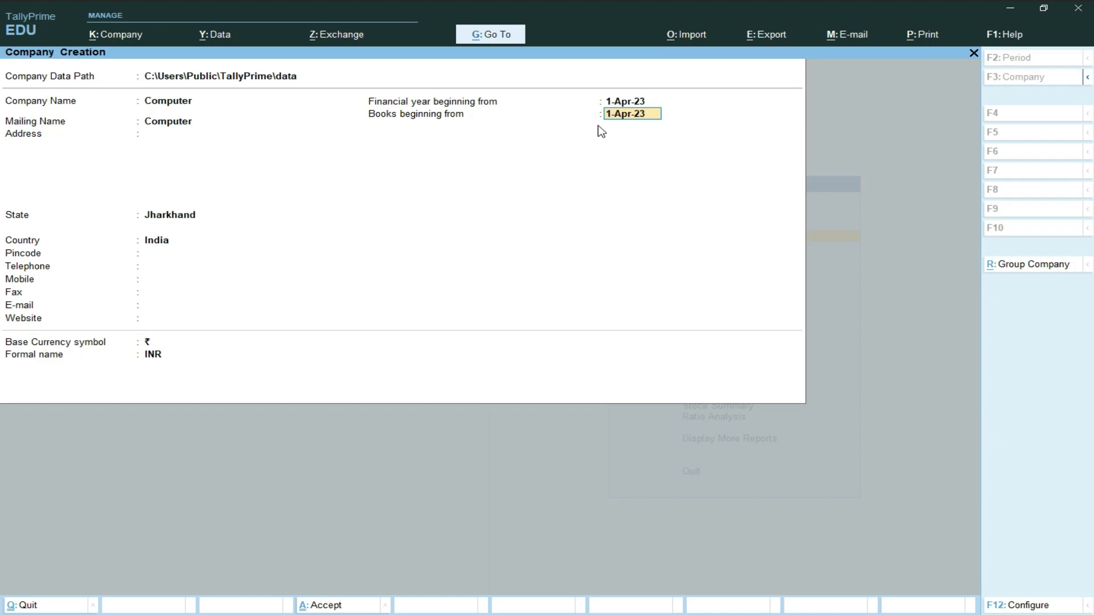
type("31-3-2024")
key("Return")
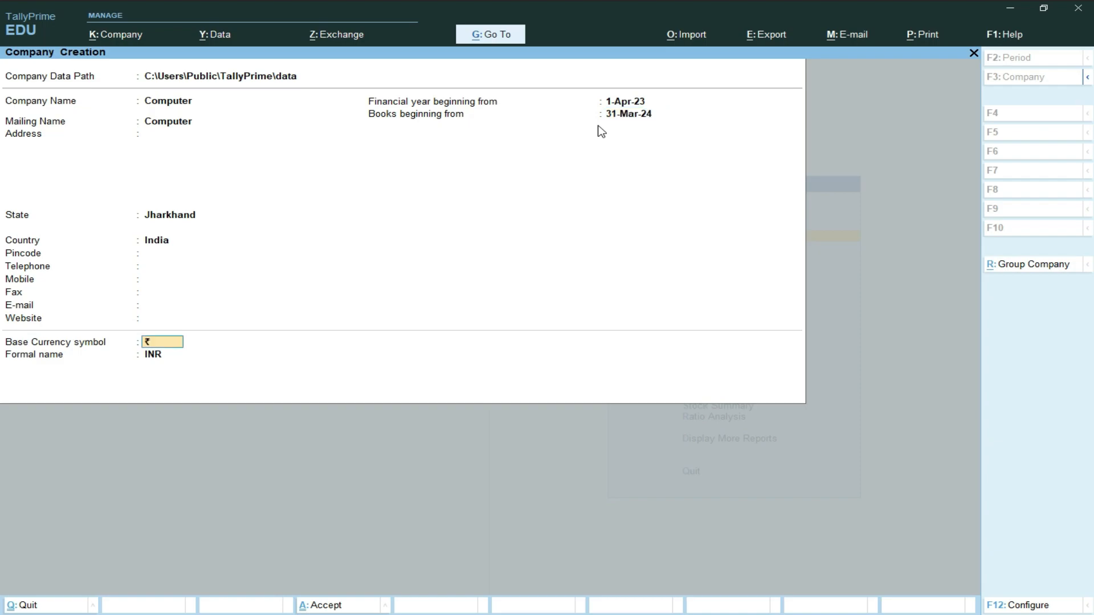
Step: Keep ₹ as the base currency with formal name INR and accept the company creation
key("Return")
key("Return")
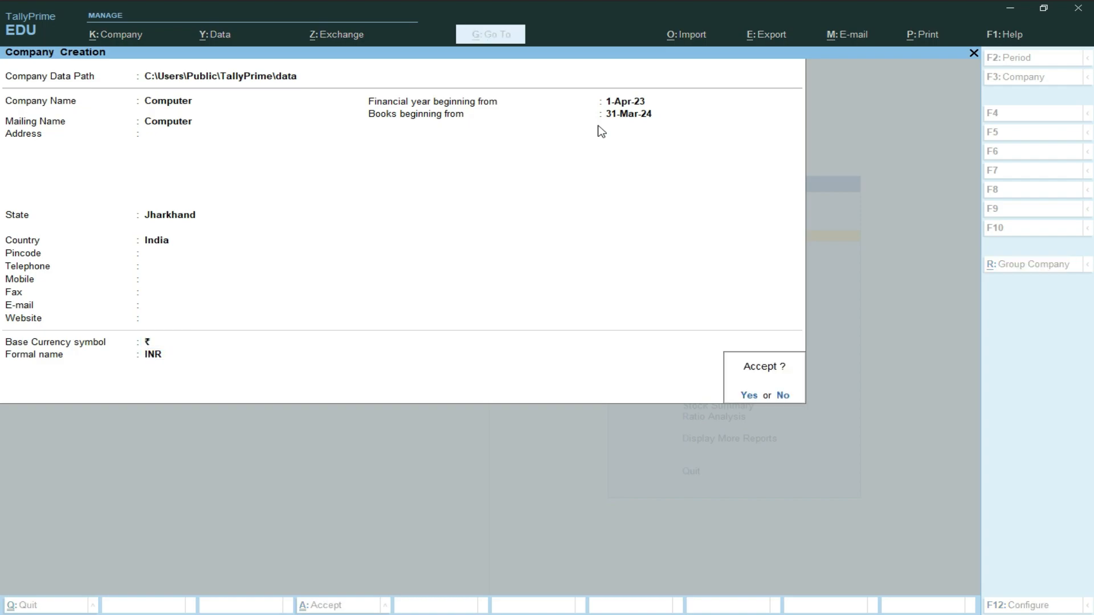
key("Return")
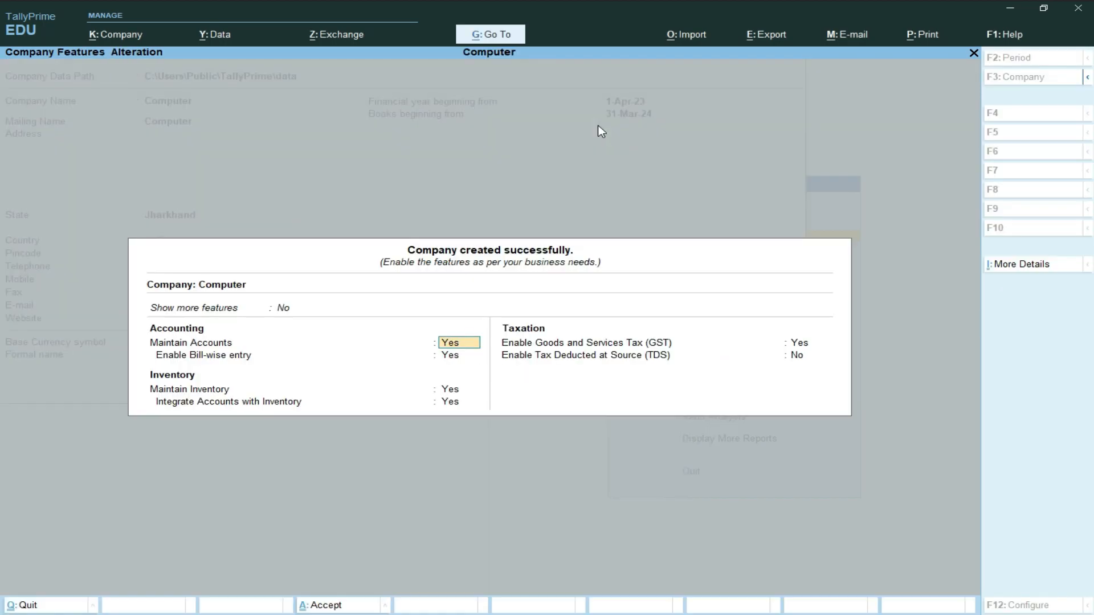
Step: Keep the accounting and inventory features set to Yes and enable Goods and Services Tax for the company
key("Return")
key("Return")
key("Return")
key("Return")
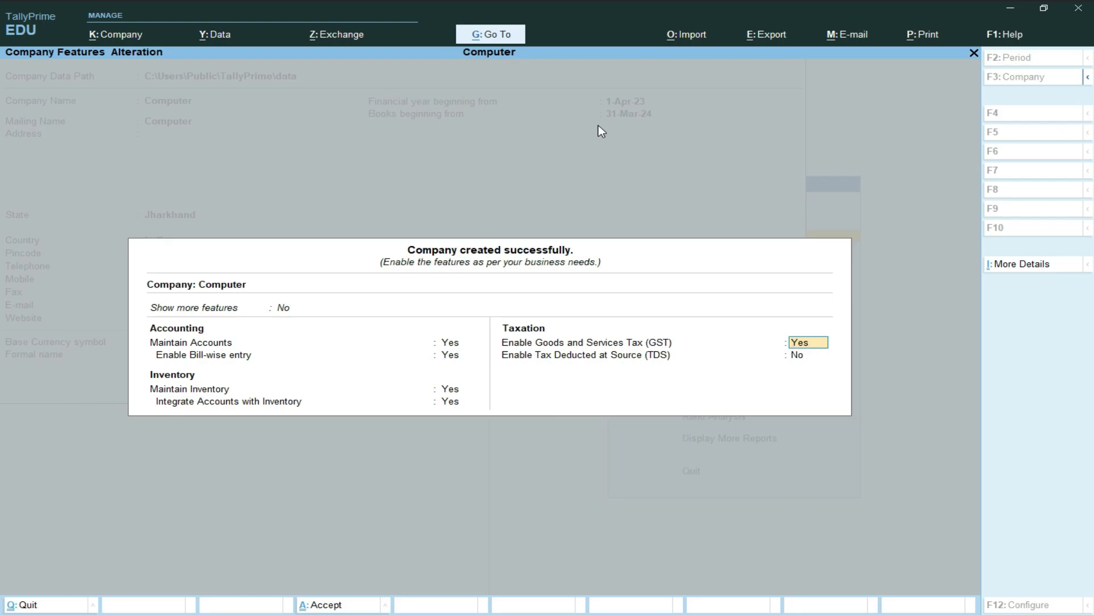
key("Return")
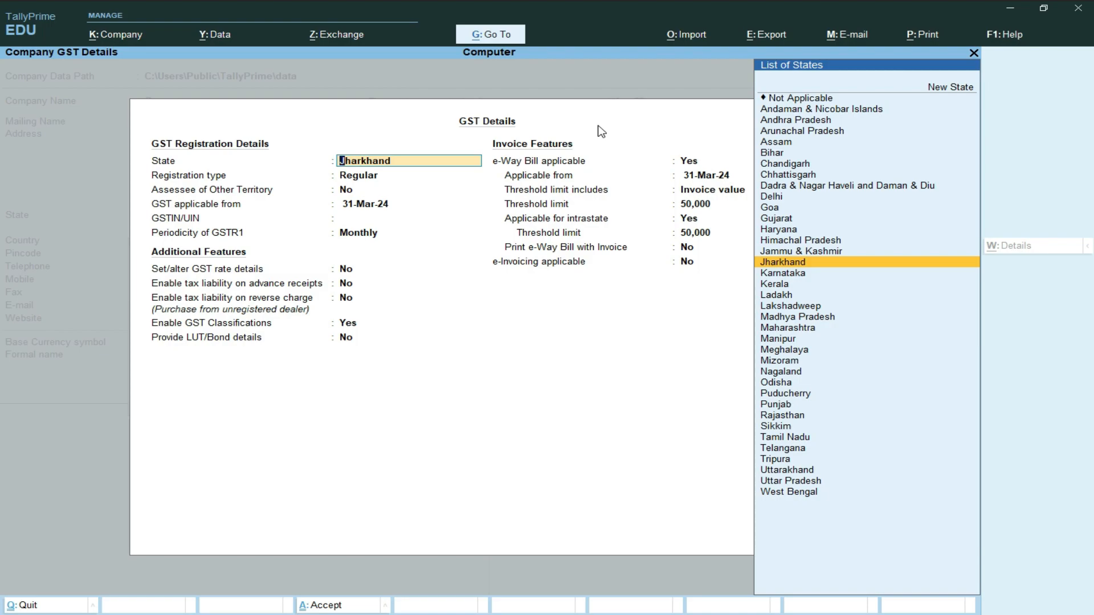
Step: Fill in the GST registration for Jharkhand as Regular, applicable from 31-Mar-24, with the company's GSTIN and Monthly GSTR1 periodicity
key("Return")
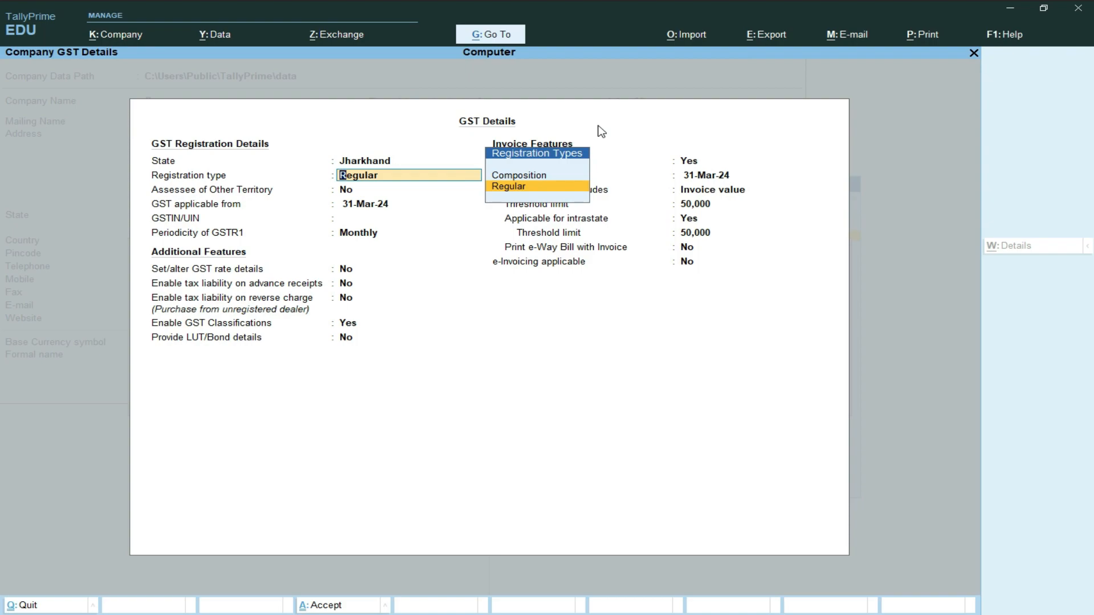
key("Return")
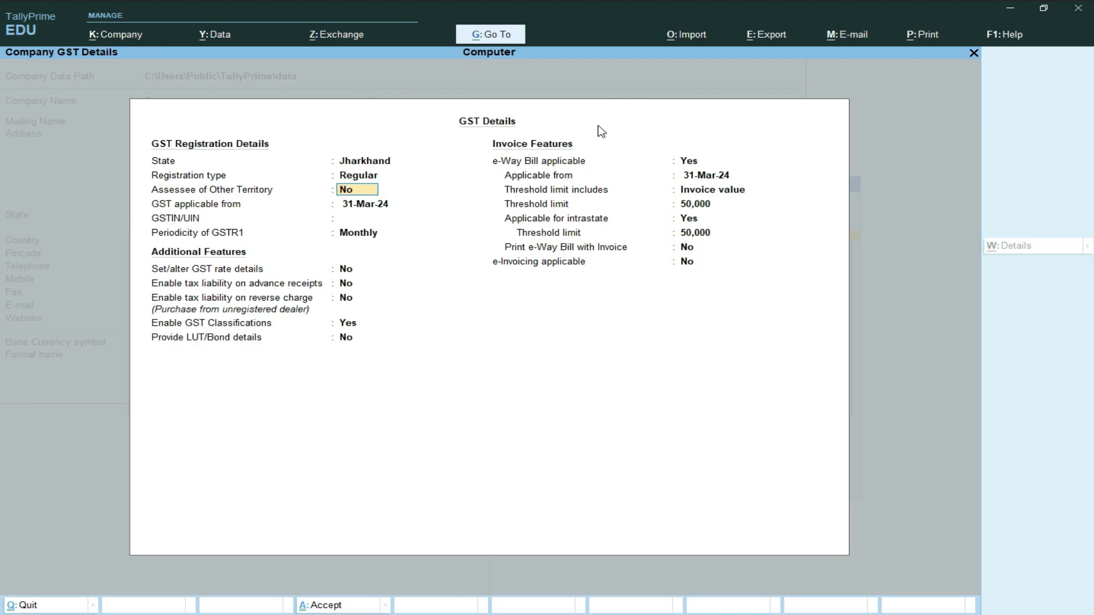
key("Return")
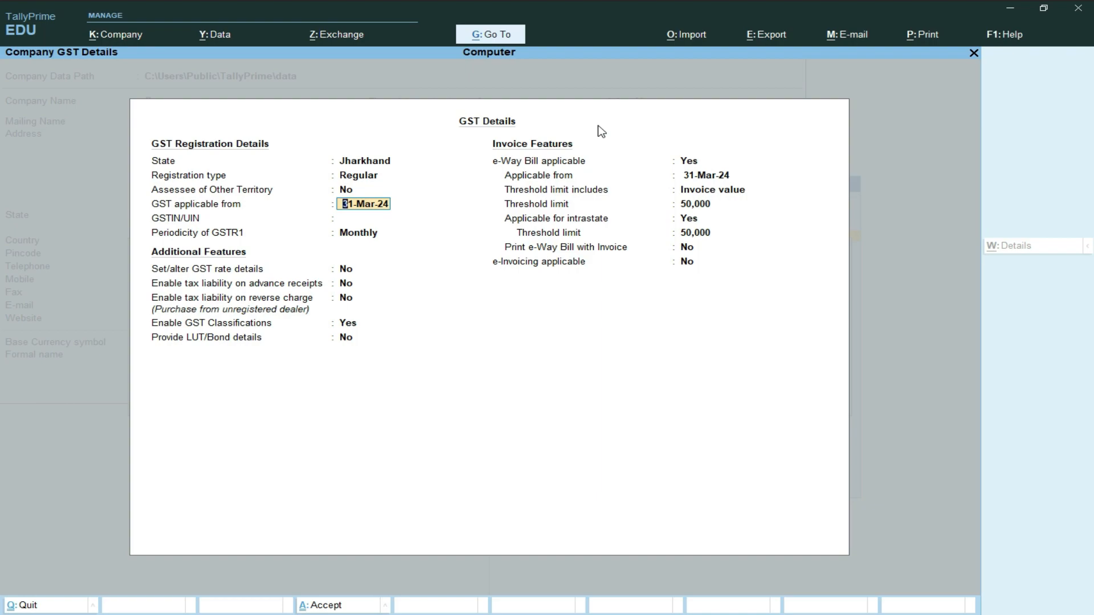
key("Return")
type("20SOSOOSOSOSOS")
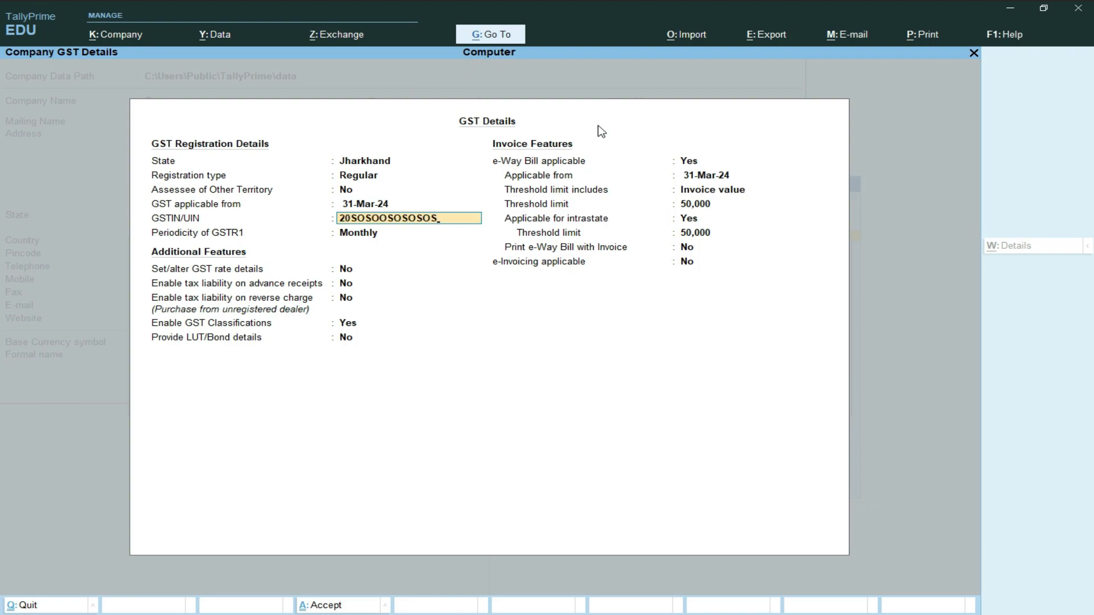
key("Return")
key("Return")
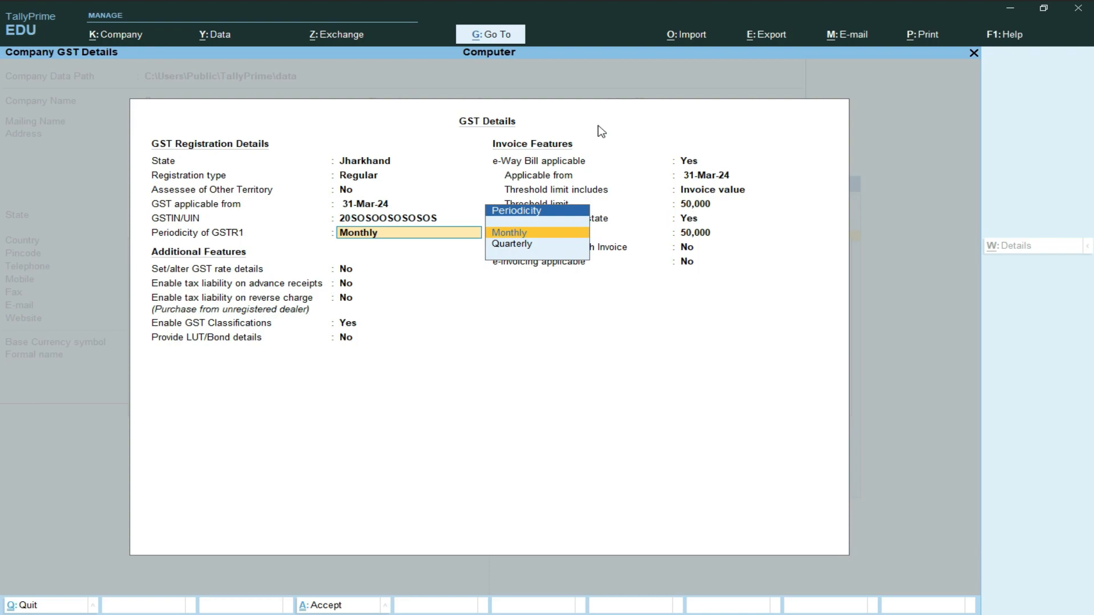
key("Return")
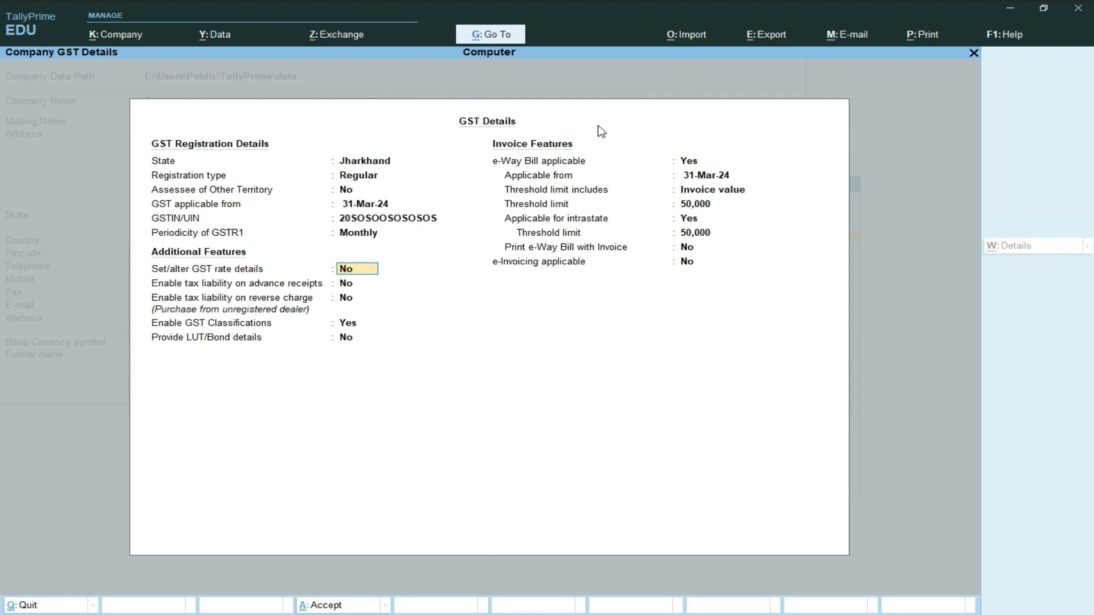
Step: Set the Set/alter GST rate details option to Yes, and accept the rate details with blank HSN/SAC and Unknown taxability
type("y")
key("Return")
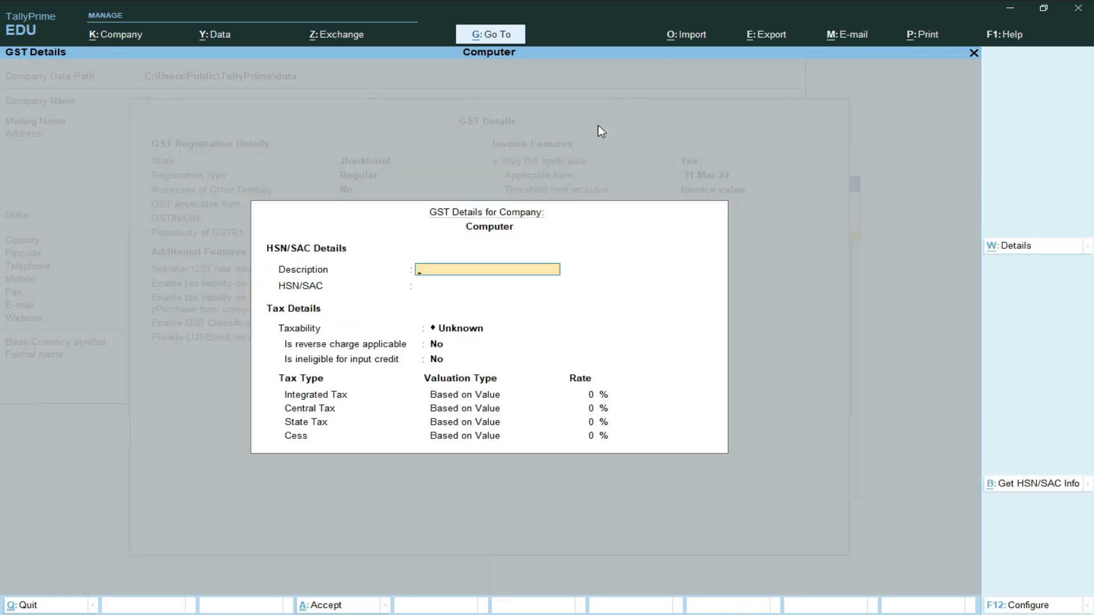
key("Return")
key("Return")
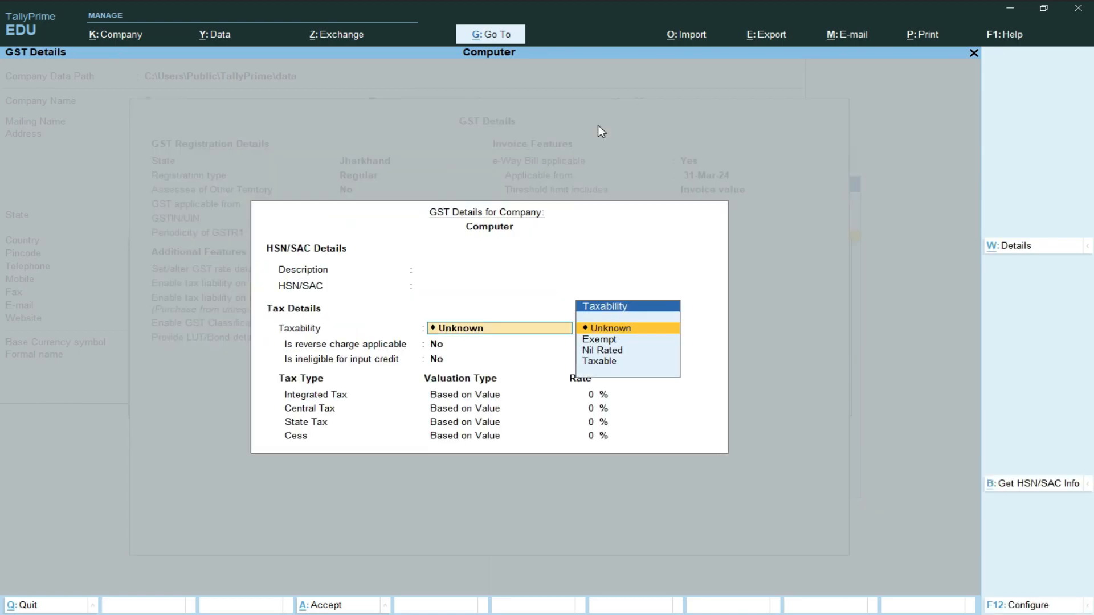
key("Down")
key("Down")
key("Down")
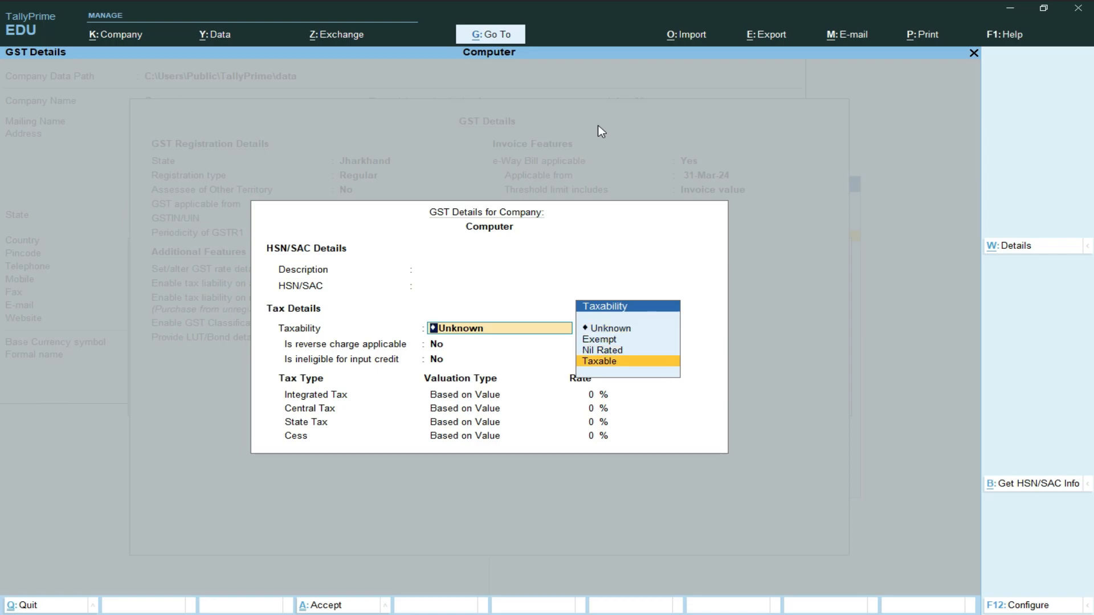
key("Up")
key("Up")
key("Up")
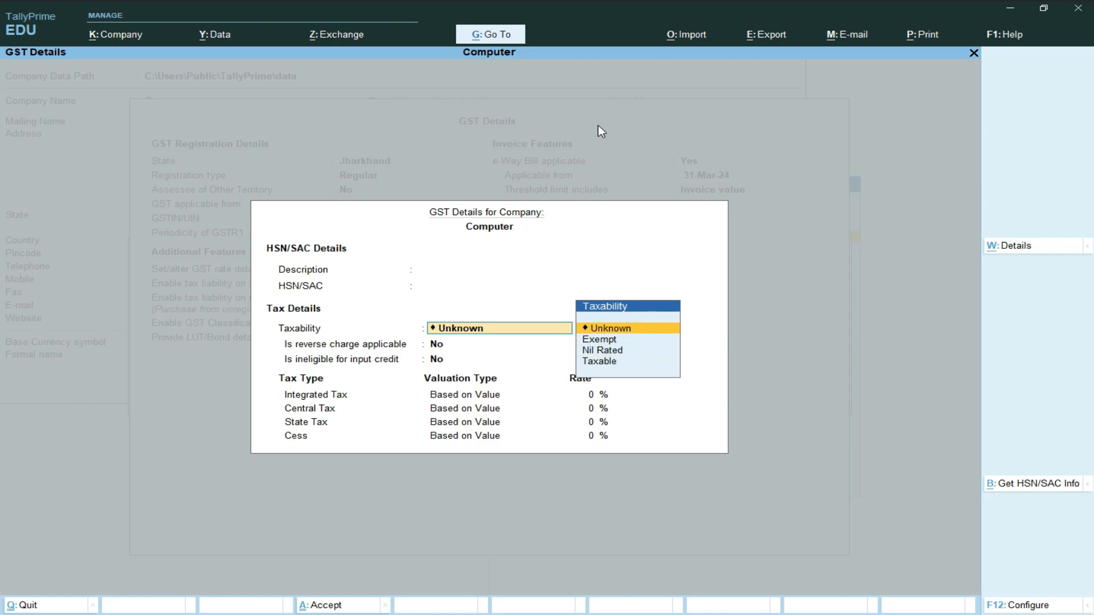
key("ctrl+a")
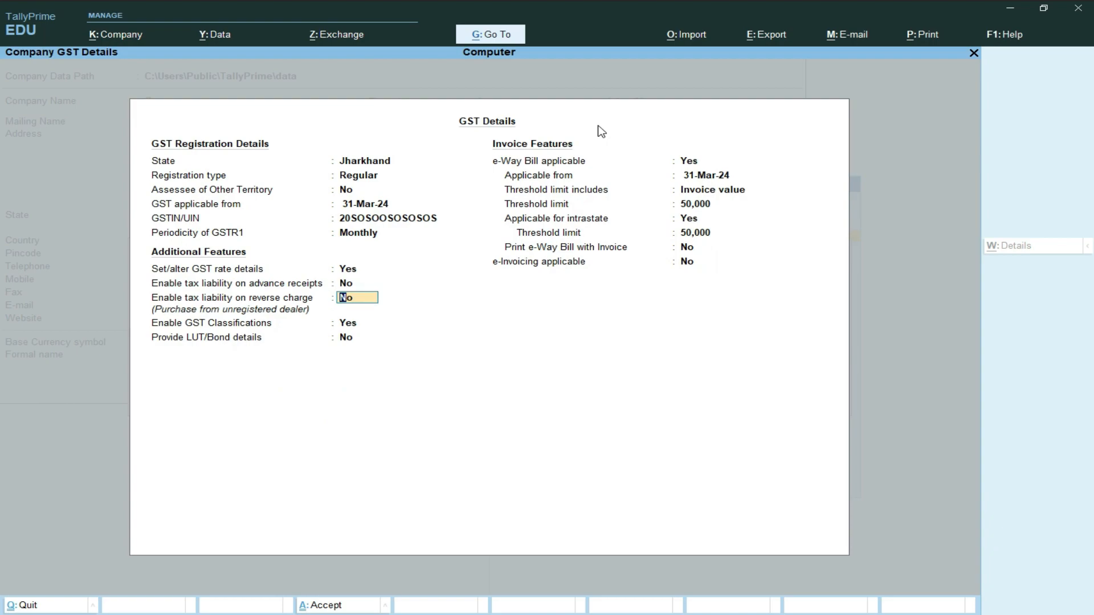
Step: Keep tax liability on advance receipts and reverse charge at No, and set Enable GST Classifications to Yes
key("Up")
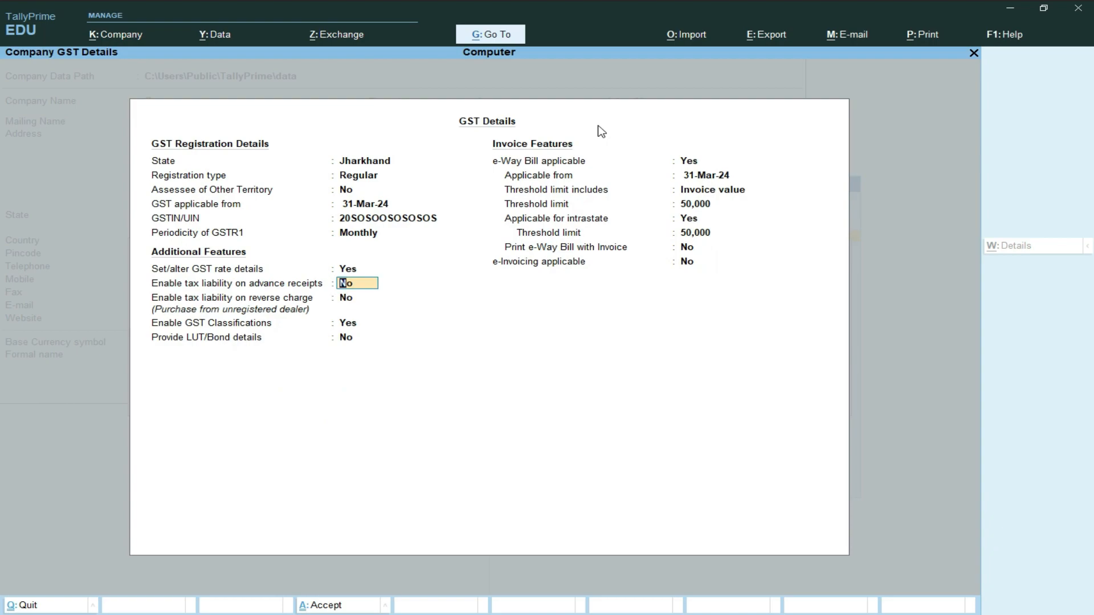
key("Return")
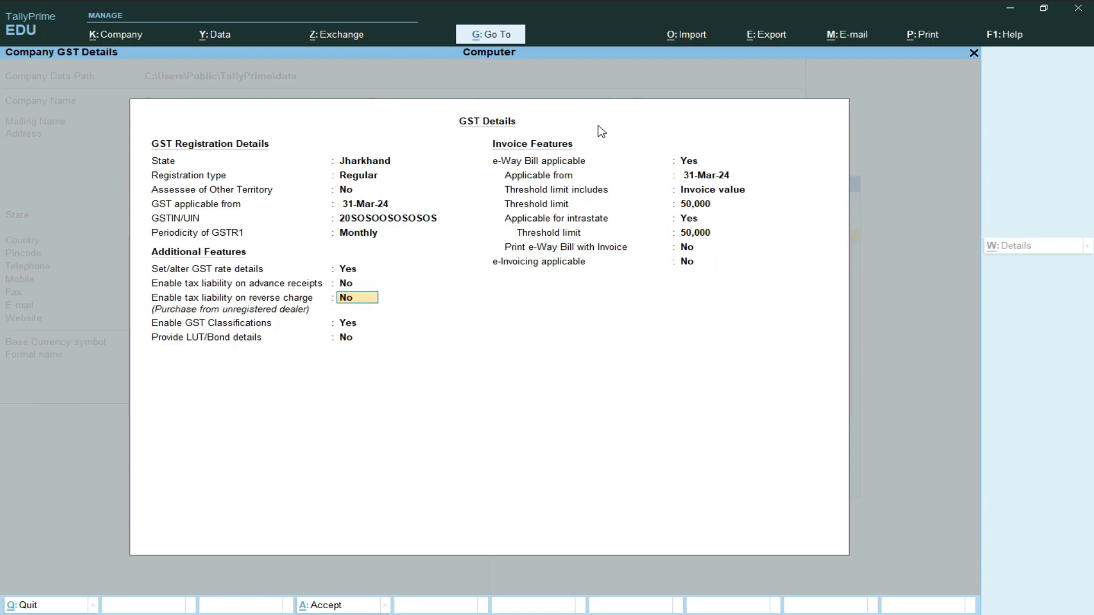
key("Return")
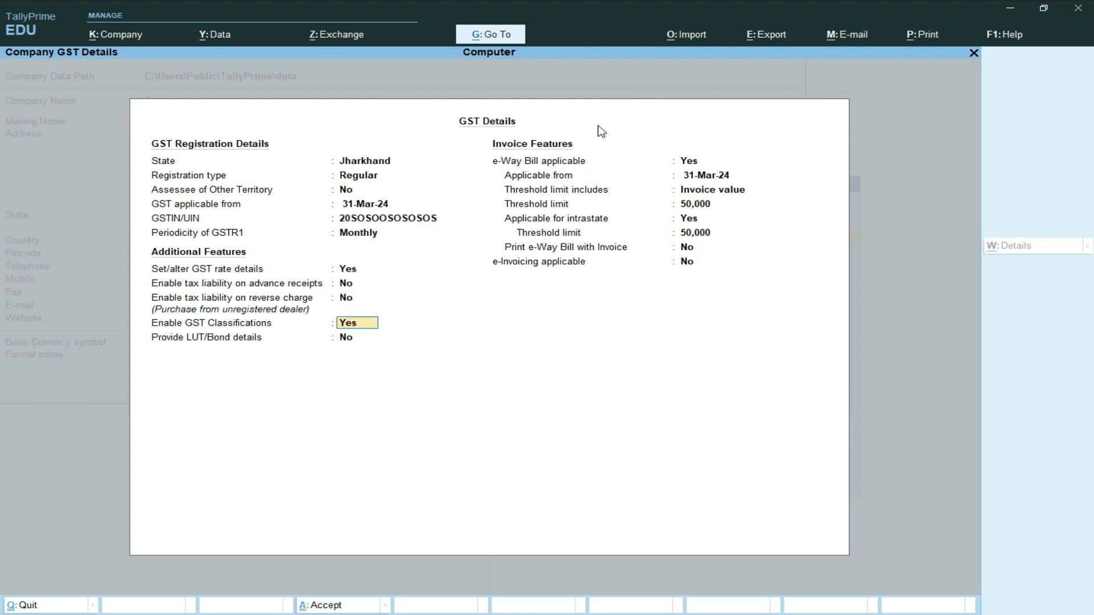
type("y")
key("Return")
key("Return")
key("Return")
key("Return")
key("Return")
key("Return")
key("Return")
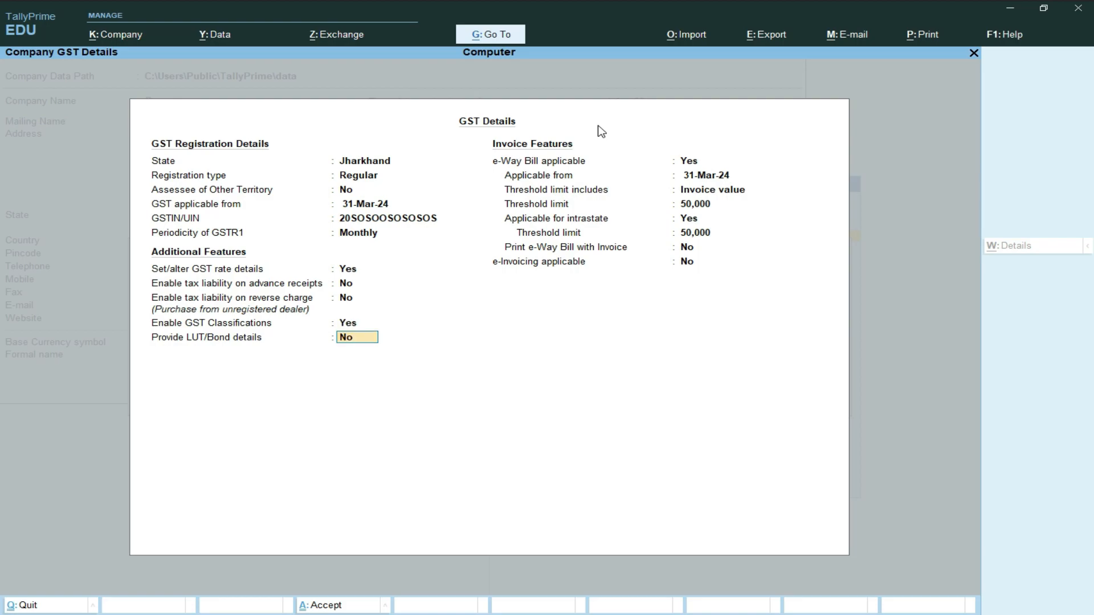
Step: Keep LUT/Bond details at No, then accept the GST details and the company features with TDS disabled
key("Return")
key("Return")
key("Return")
key("y")
key("Return")
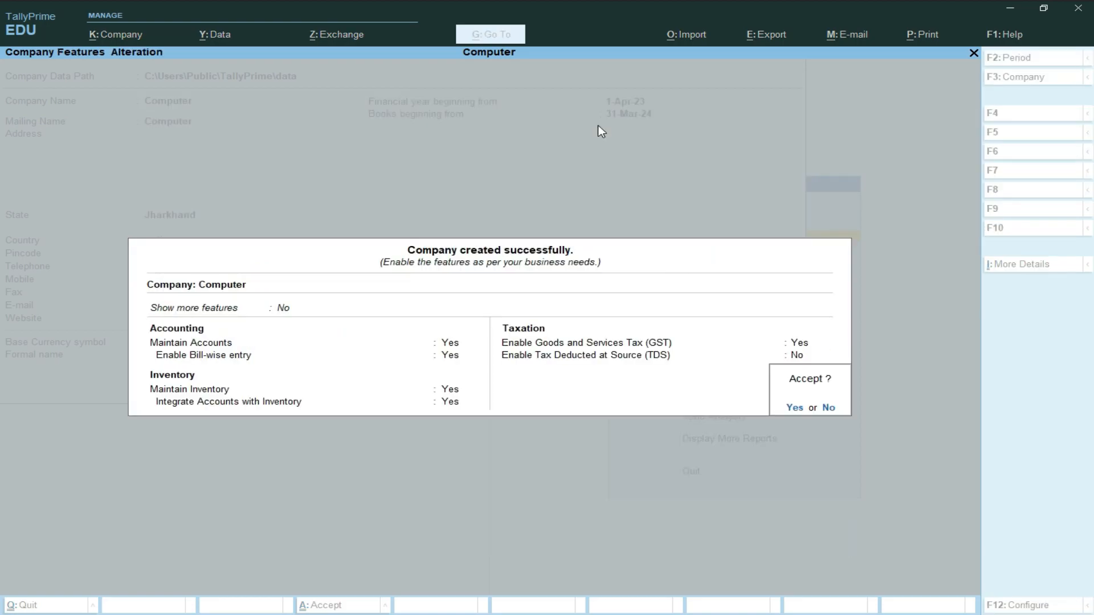
key("y")
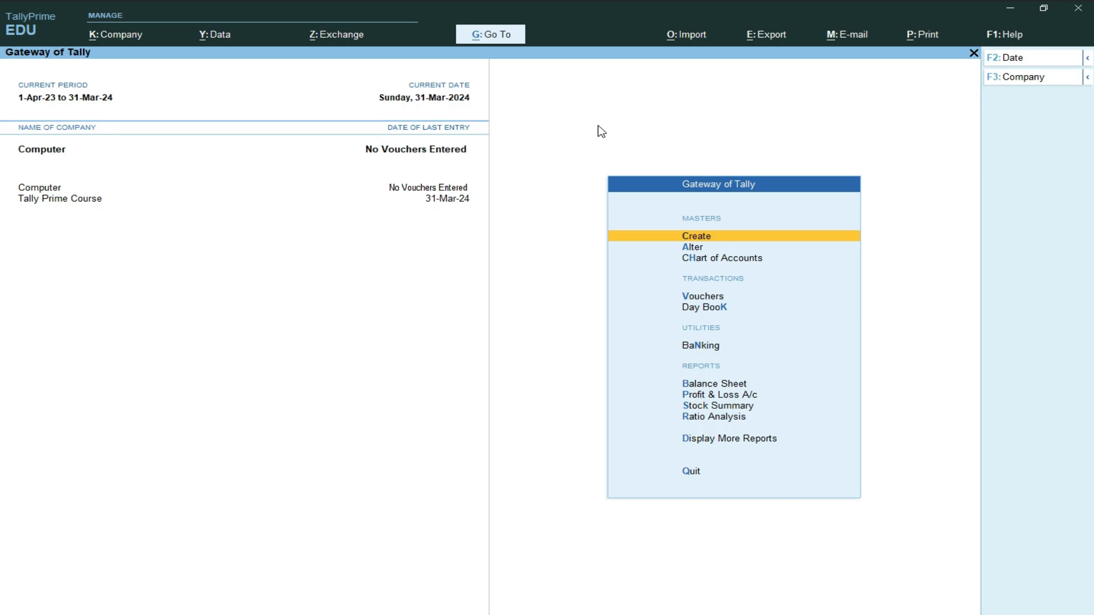
Step: Open the creation form for a new ledger in the Computer company's accounting masters
key("Return")
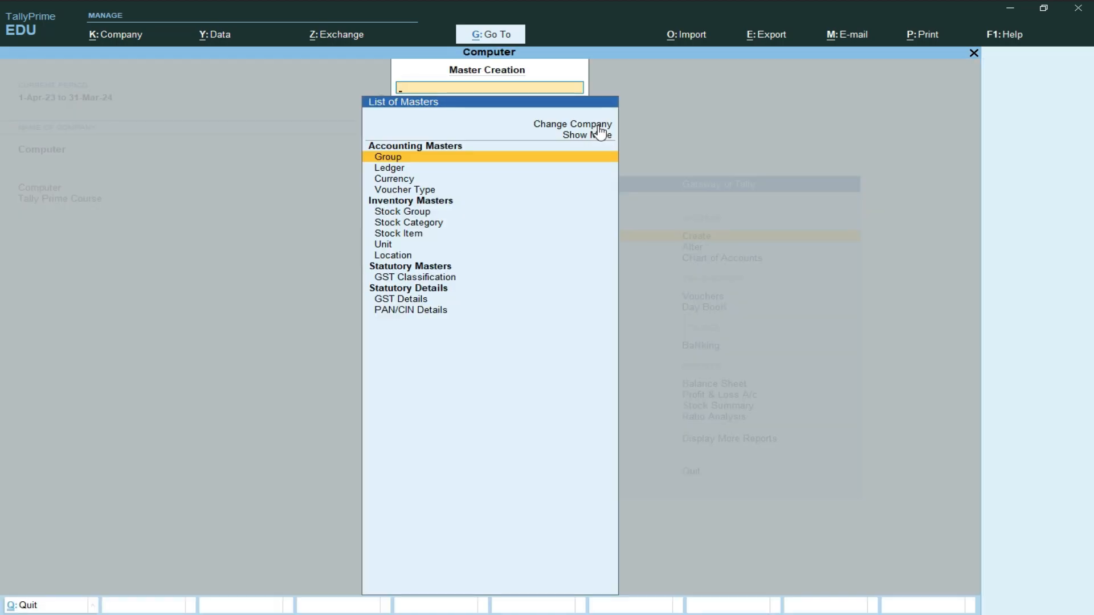
key("Down")
key("Down")
key("Up")
left_click(597, 124)
key("Return")
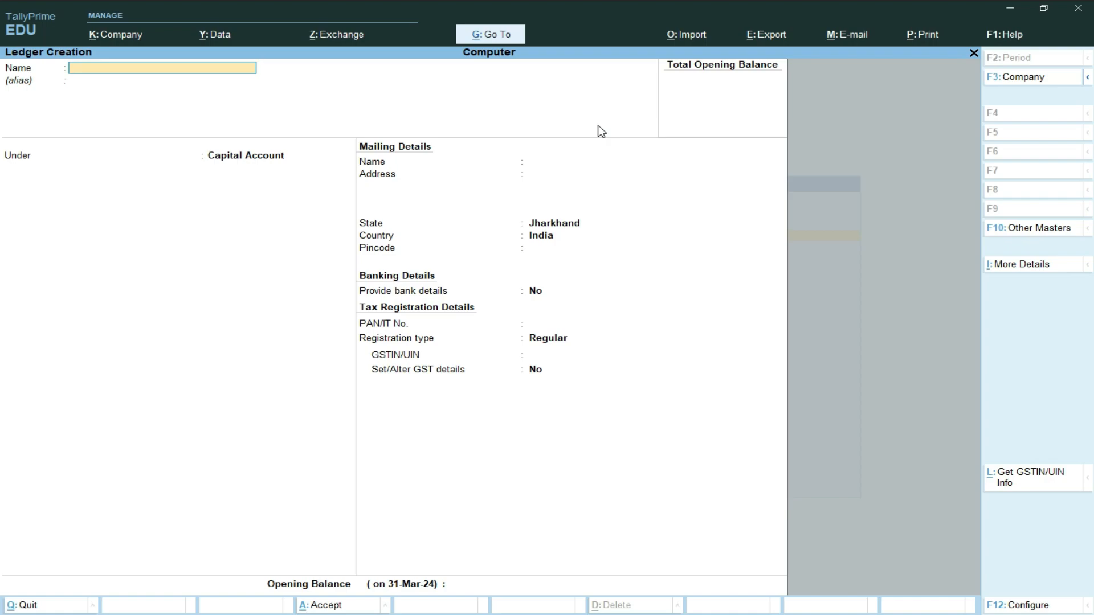
Step: Name the ledger Sale without an alias, place it under Sales Accounts, and keep its type as Not Applicable
type("Sale")
key("Return")
key("Return")
type("Sales")
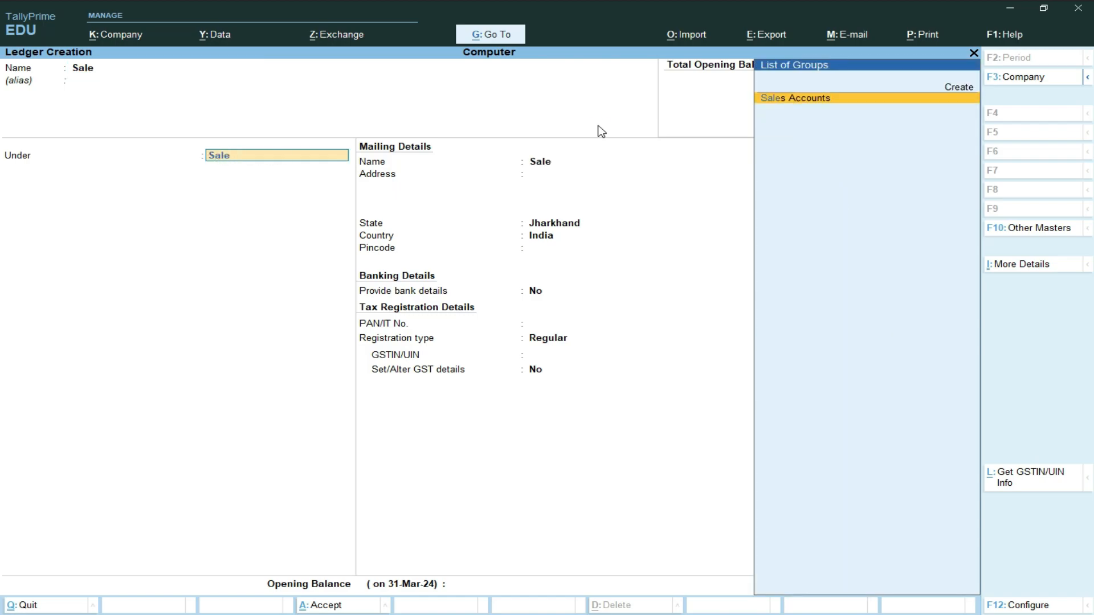
key("Return")
key("Return")
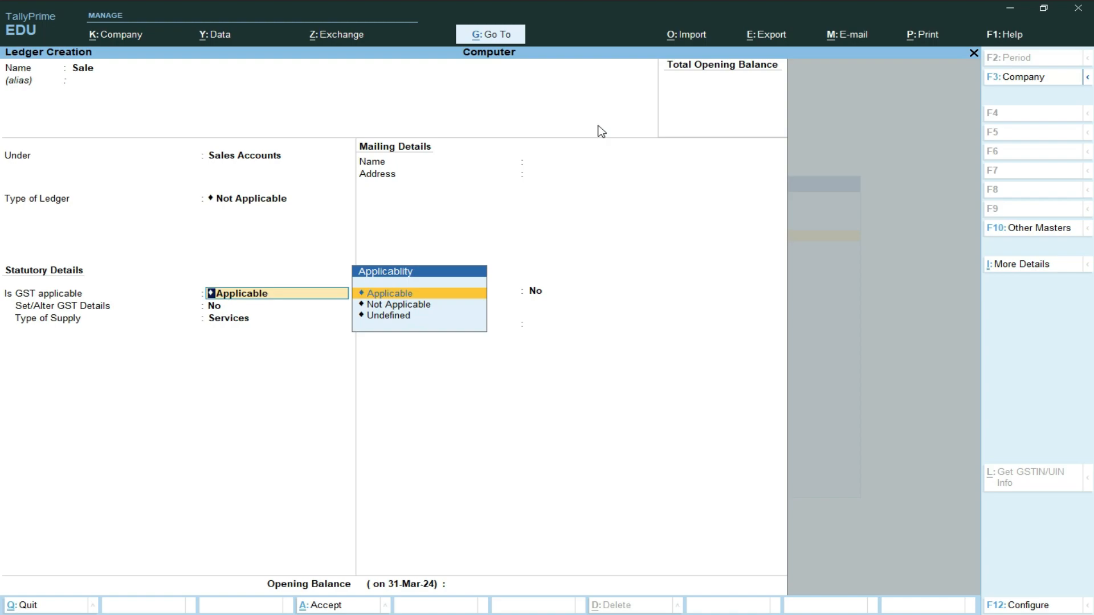
Step: Keep GST applicable for the Sale ledger, set its type of supply to Goods, and save it without bank details
key("Return")
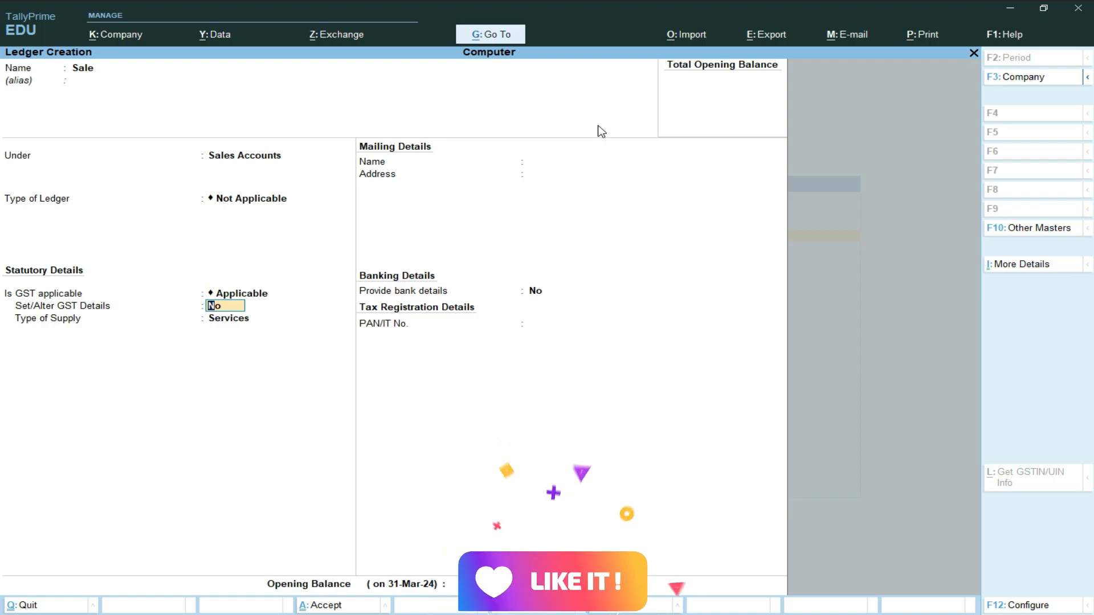
key("Return")
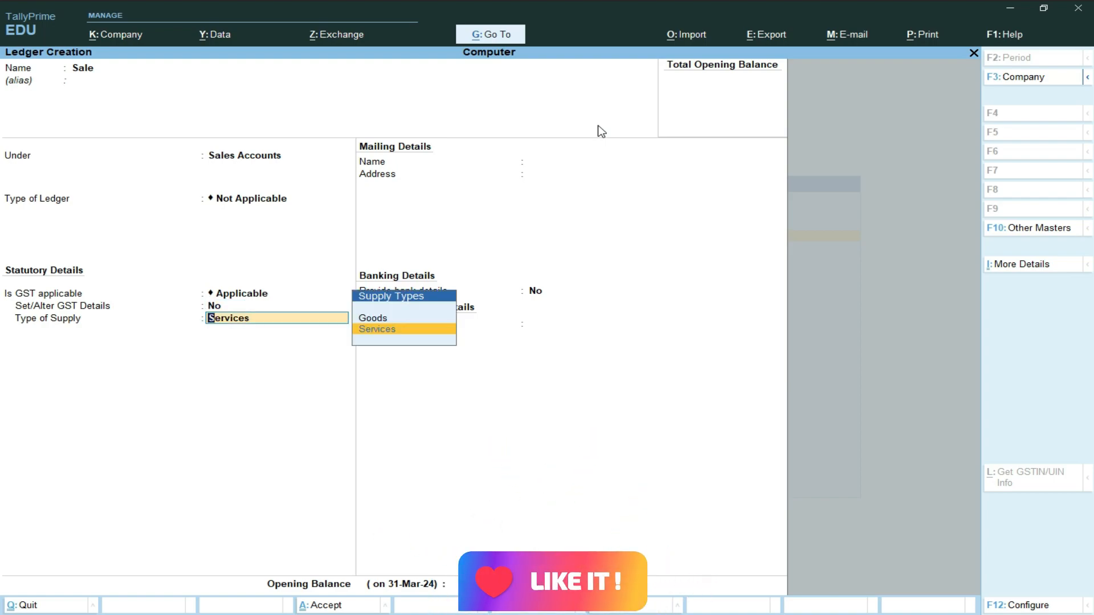
key("Up")
key("Return")
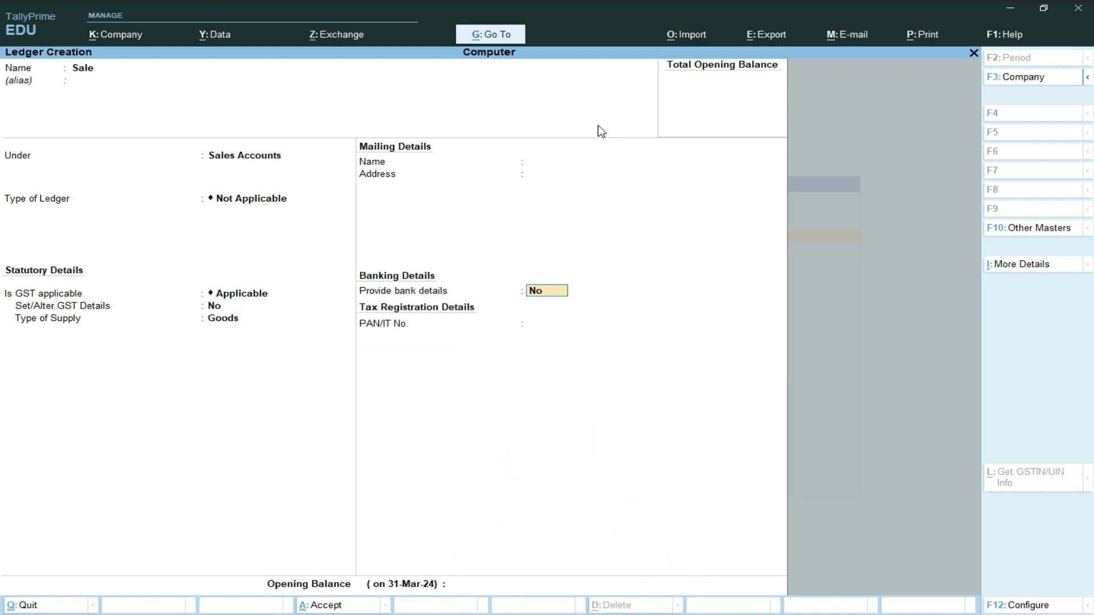
key("Return")
key("Return")
key("Return")
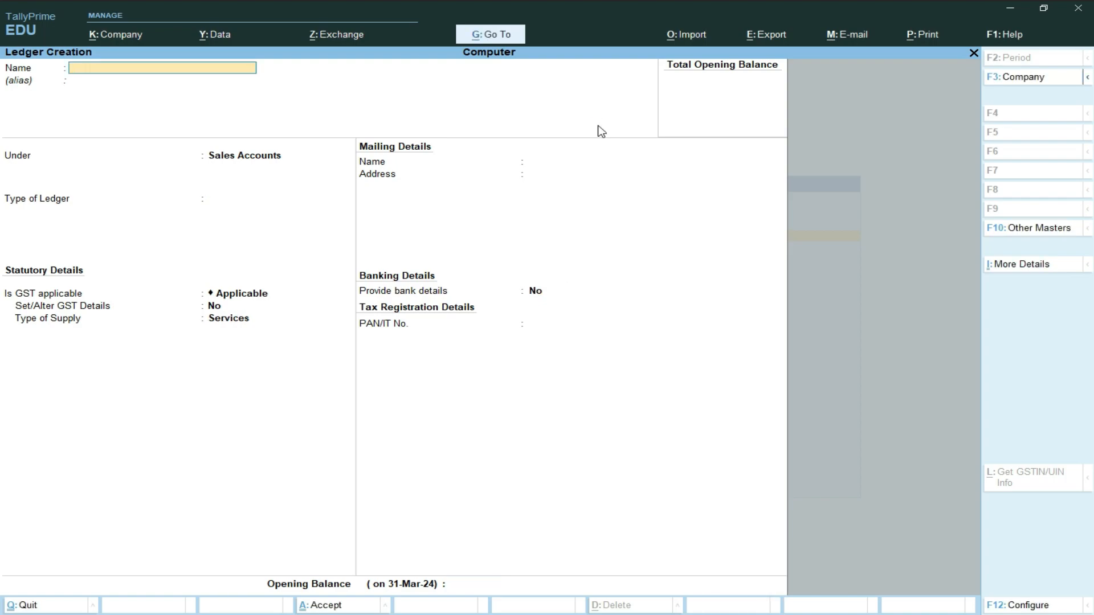
Step: Create a ledger with the customer's name under Sundry Debtors, keeping the default mailing and tax registration details, and save it
type("Pintu")
key("Return")
type("Sun")
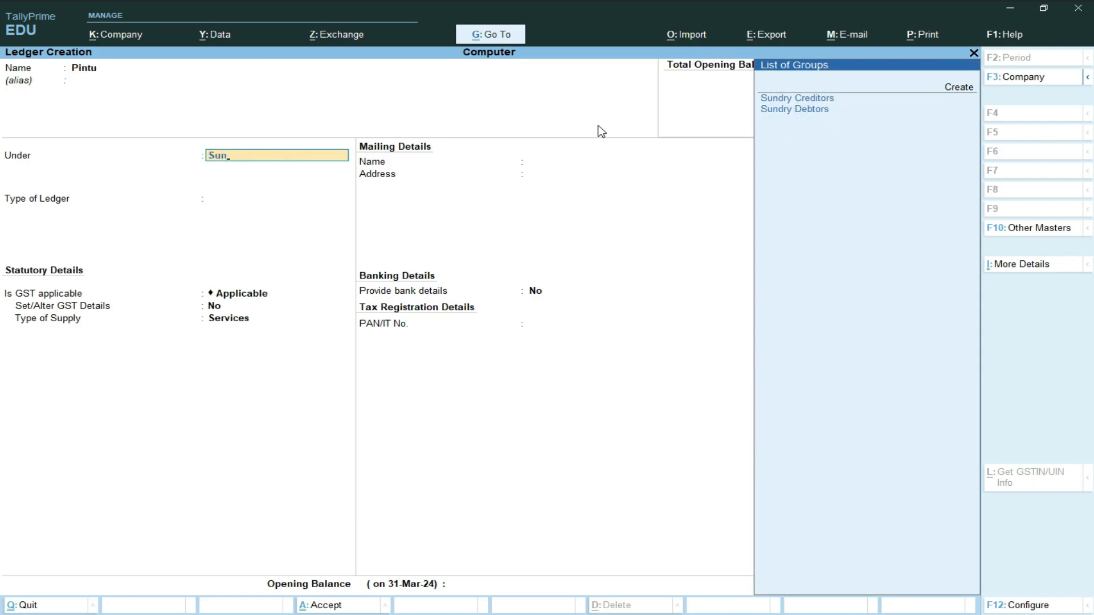
key("Down")
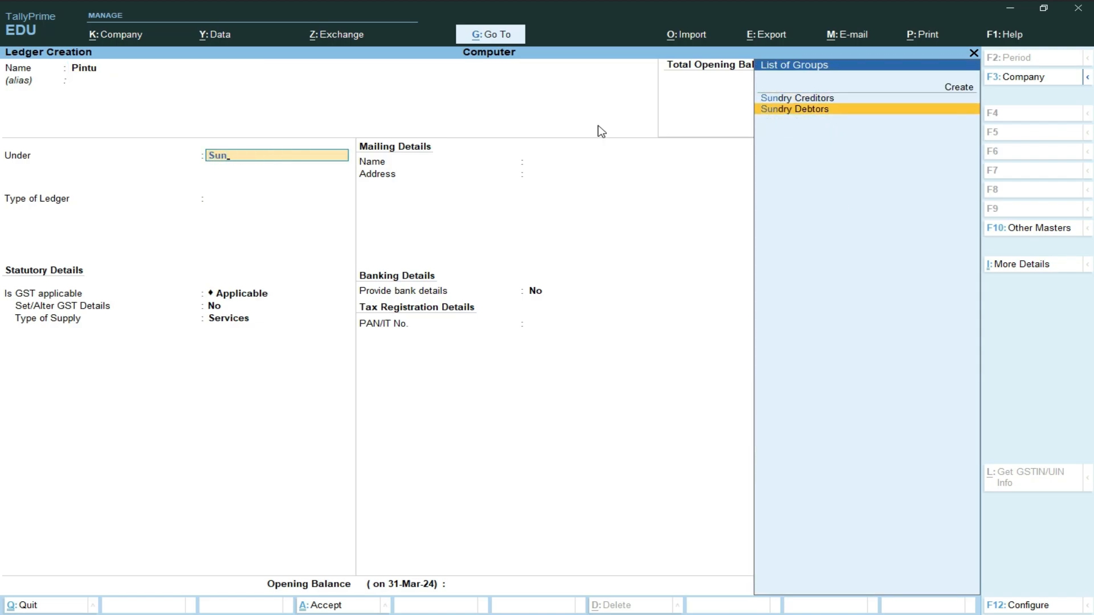
key("Return")
key("Return")
key("Return")
key("Return")
key("Return")
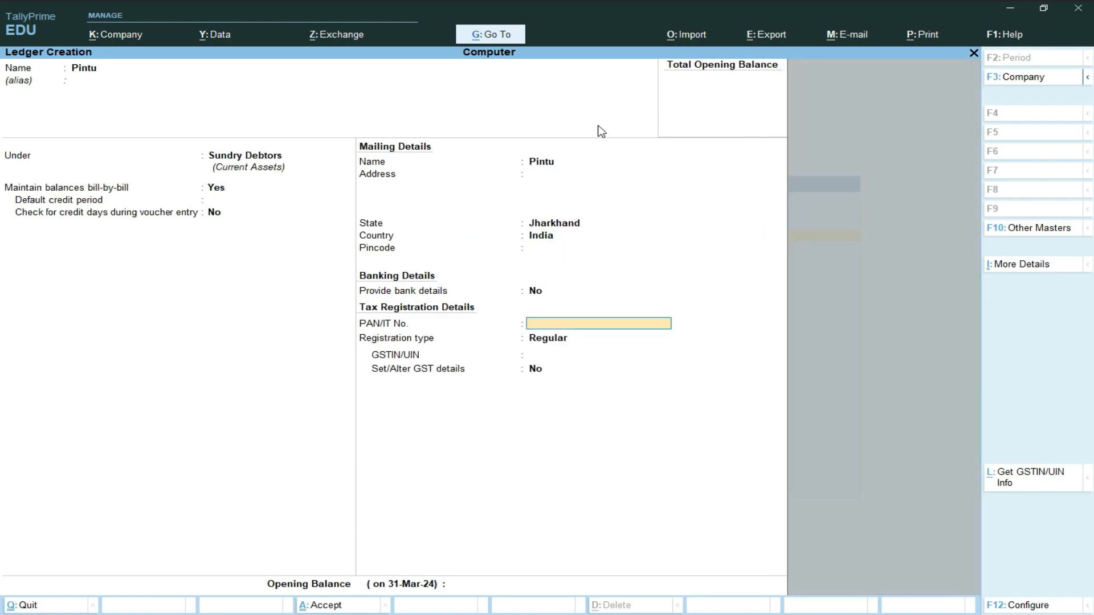
key("Return")
key("ctrl+a")
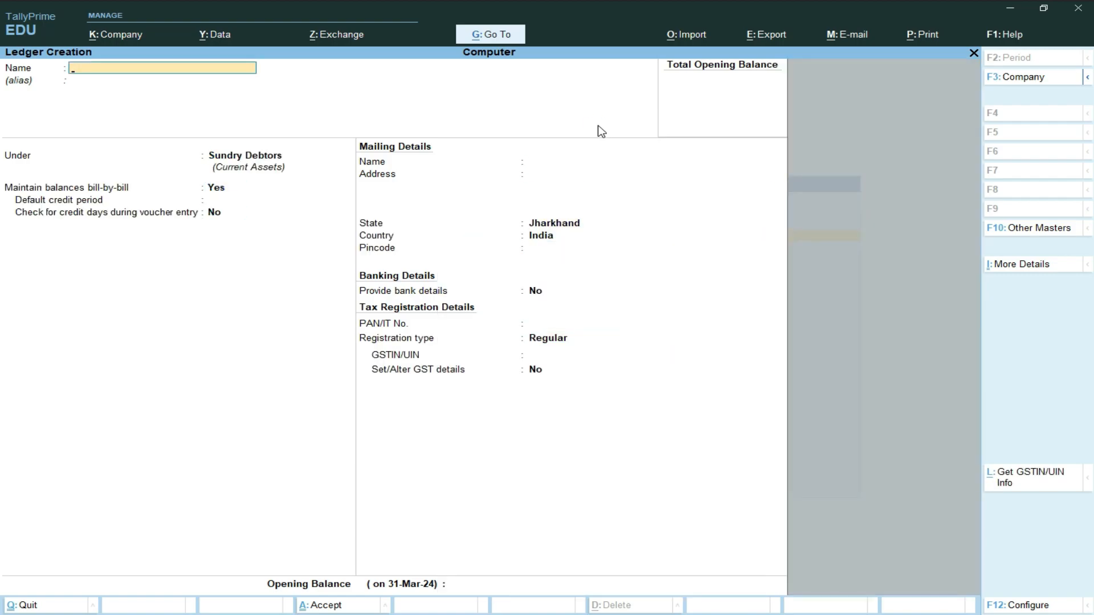
Step: Name the new ledger CGST without an alias and place it under Duties & Taxes
type("CGST")
key("Return")
key("Return")
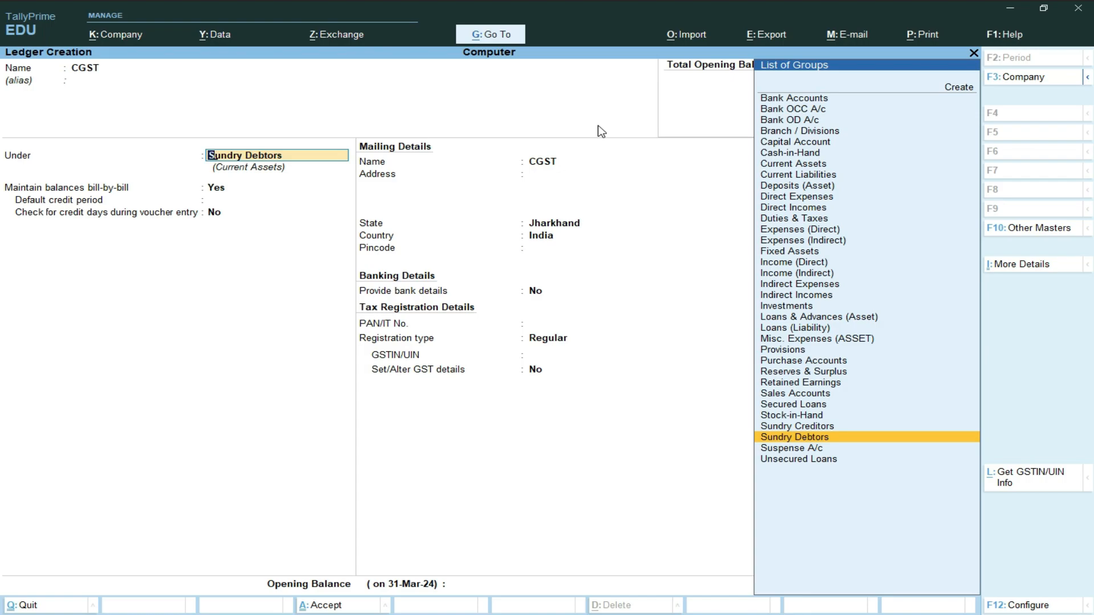
type("du")
key("Return")
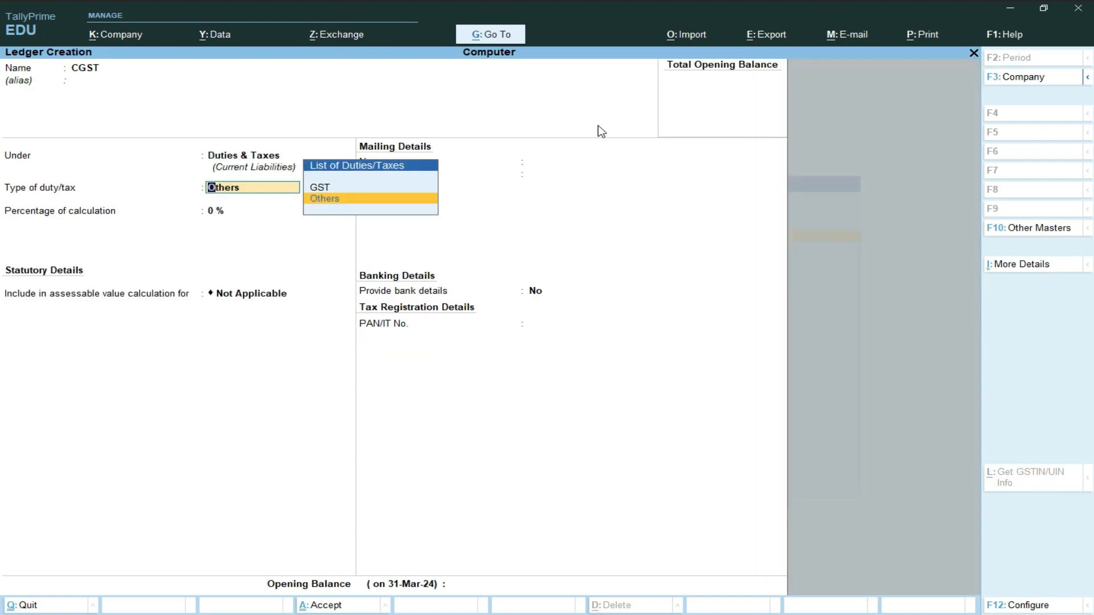
Step: Set the CGST ledger's duty type to GST and tax type to Central Tax, keep 0 % with rounding Not Applicable, and save it
key("Up")
key("Return")
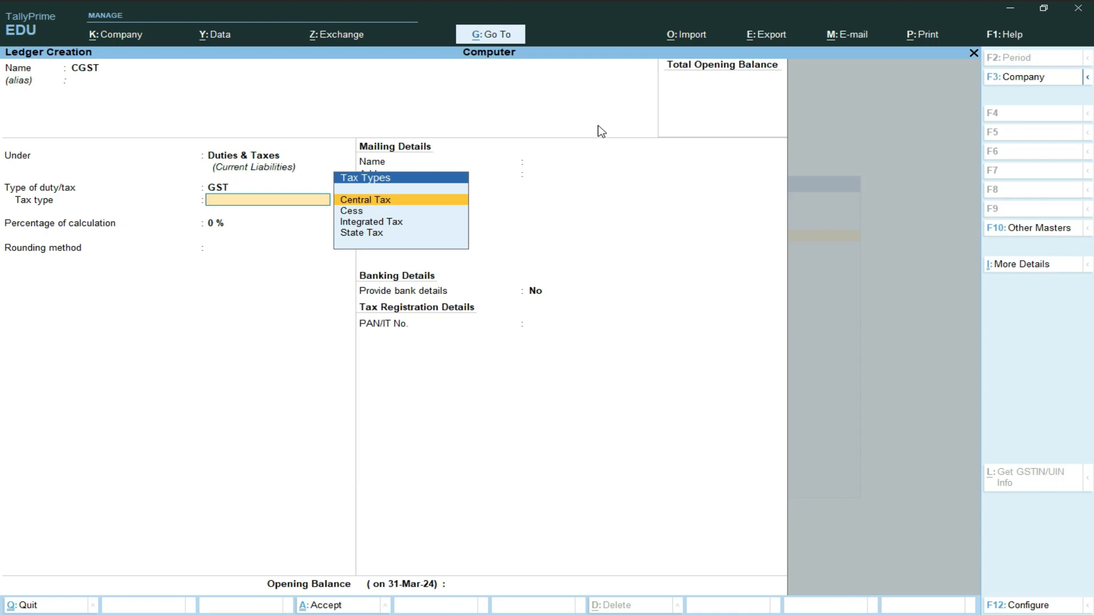
key("Return")
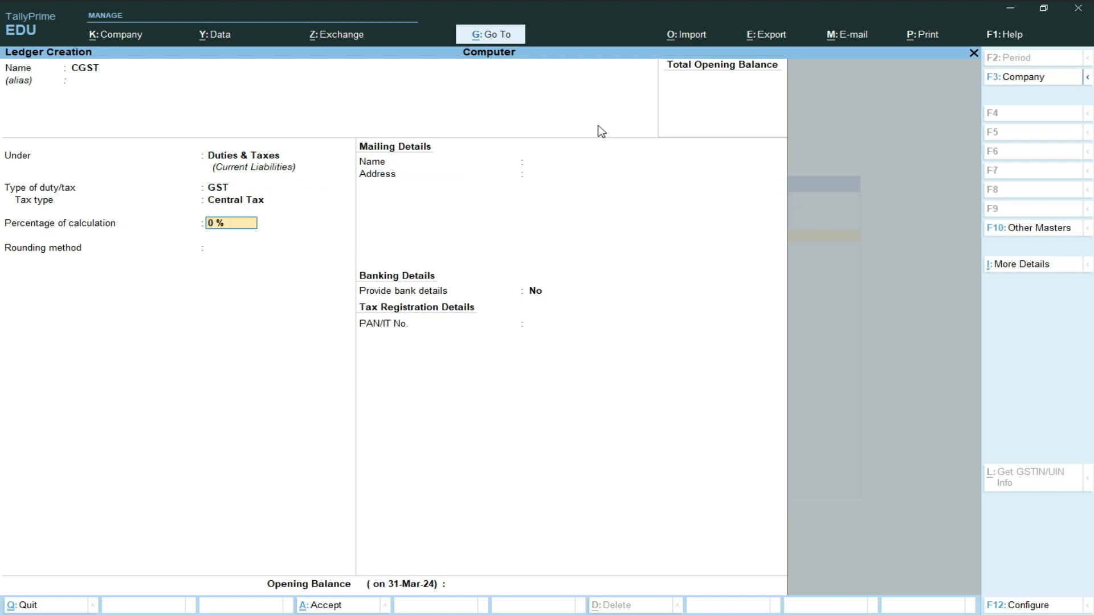
key("Return")
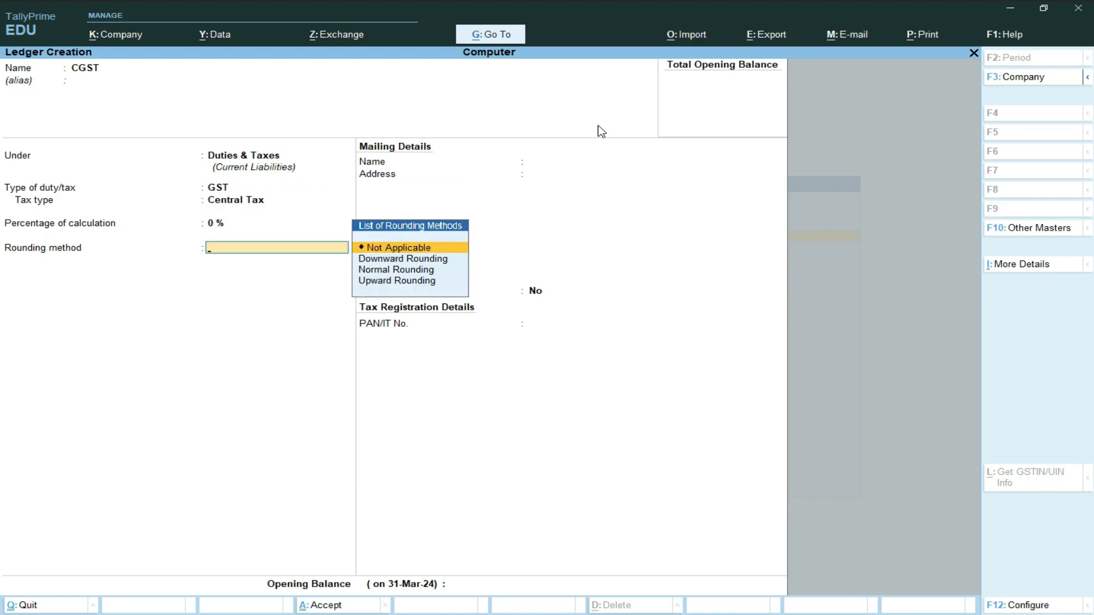
key("Return")
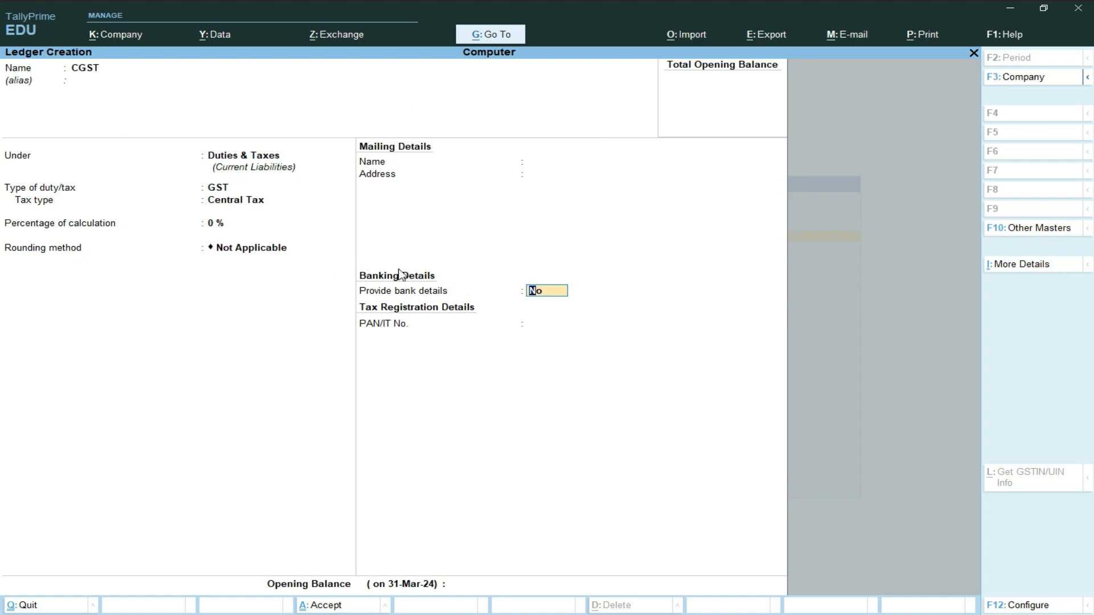
key("Return")
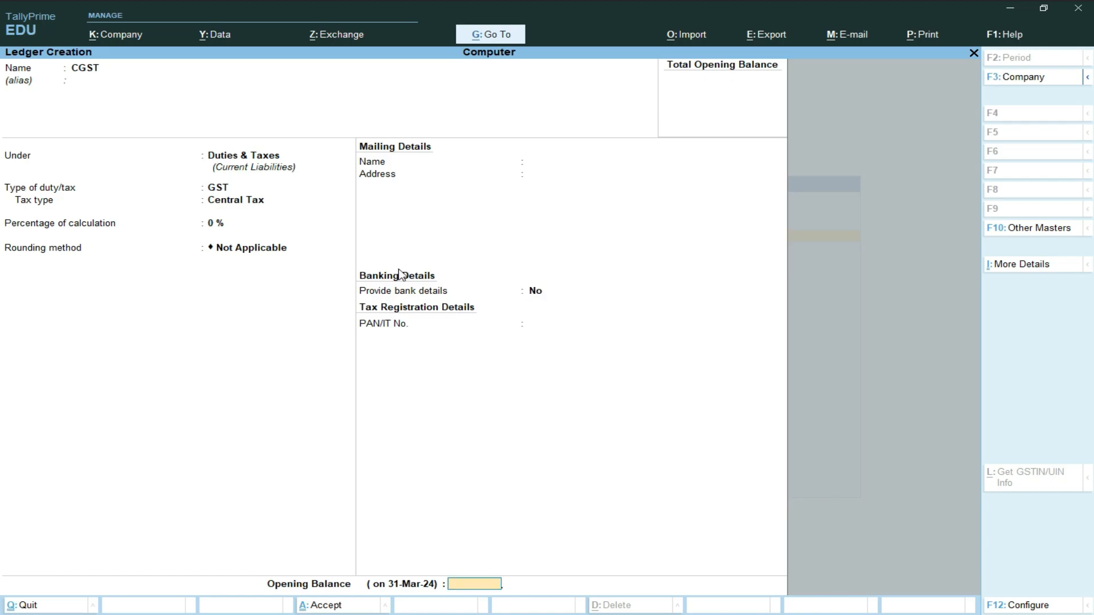
key("Return")
Step: Name the next ledger SGST, keep it under Duties & Taxes, and set its type of duty/tax to GST
type("SGST")
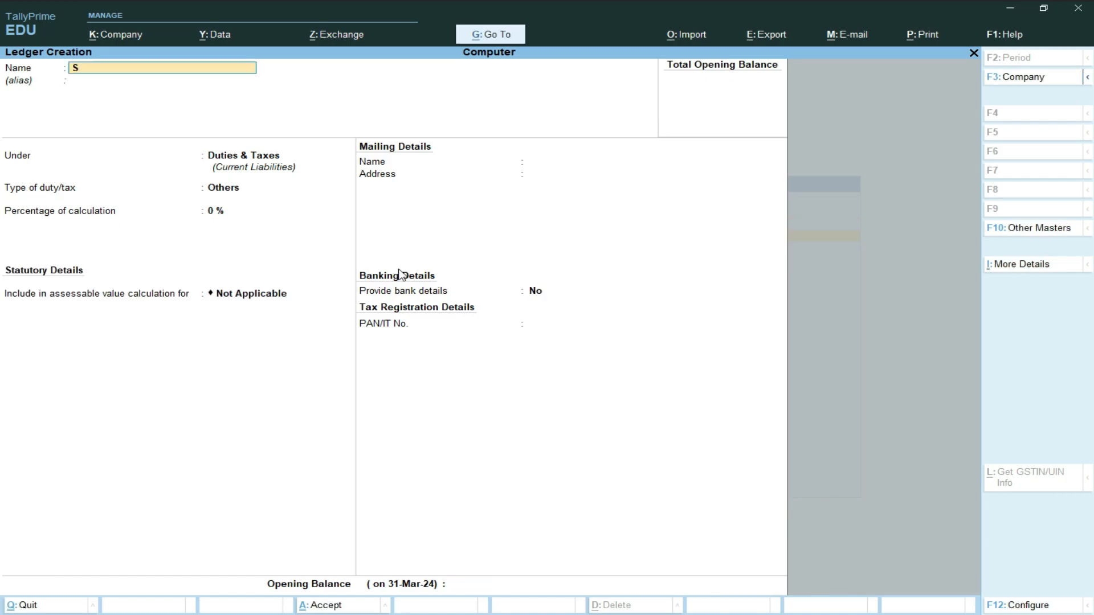
key("Return")
key("Return")
key("Return")
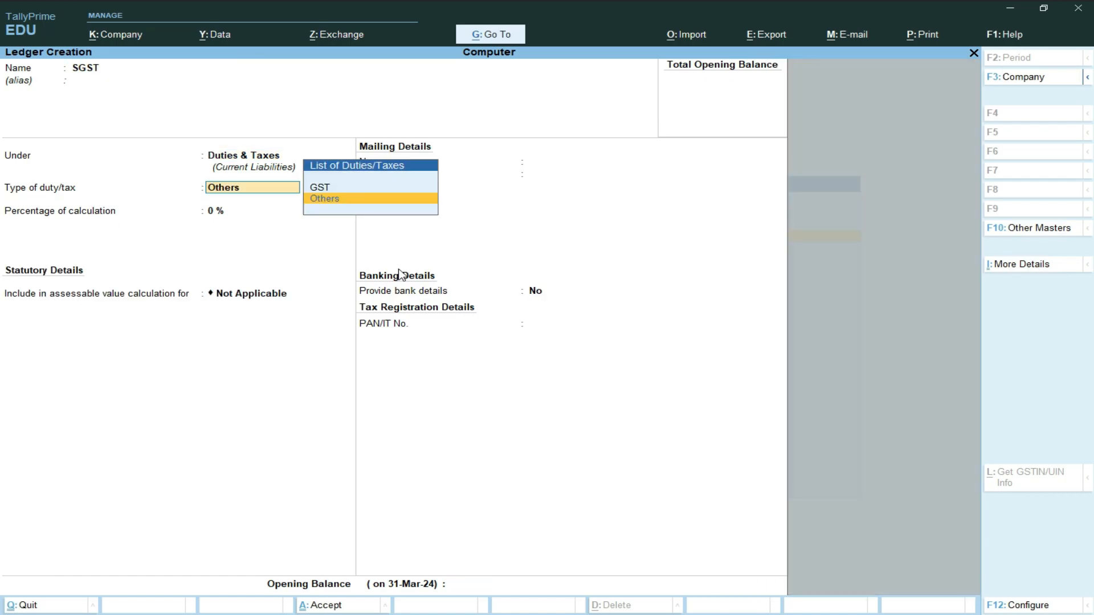
key("Up")
key("Return")
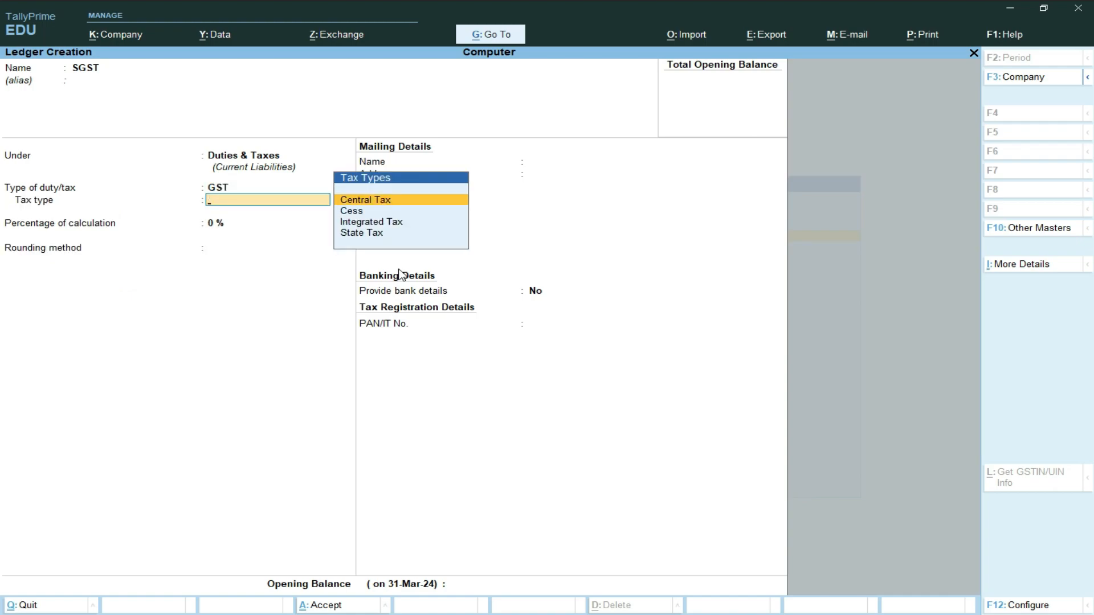
Step: Set the SGST ledger's tax type to State Tax, keep 0 % with rounding Not Applicable, and save it
key("Down")
key("Down")
key("Down")
key("Return")
key("Return")
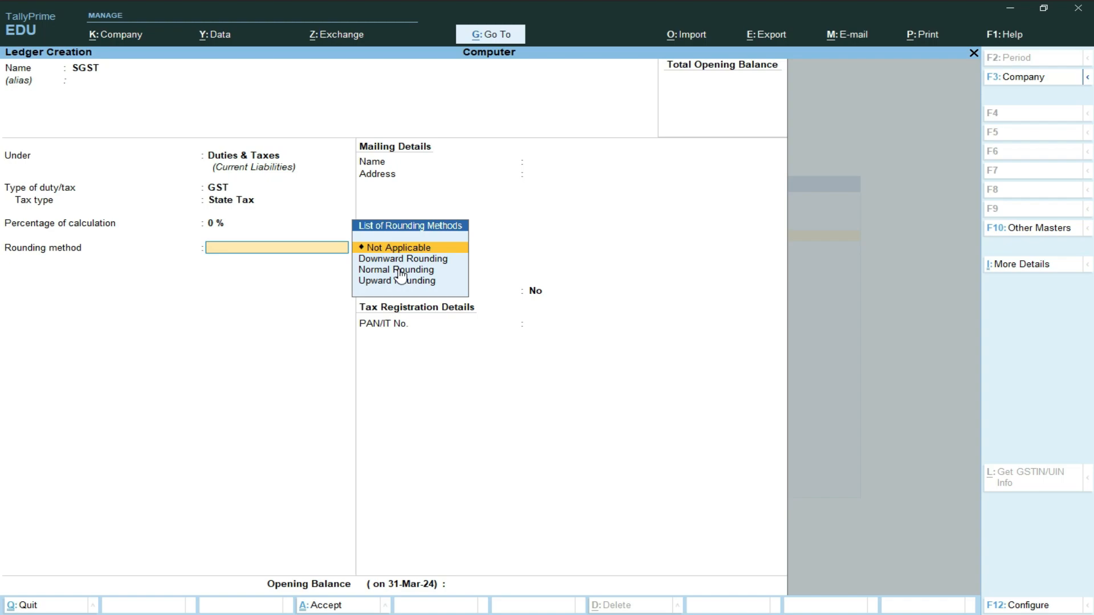
key("Return")
key("Return")
key("Return")
key("Return")
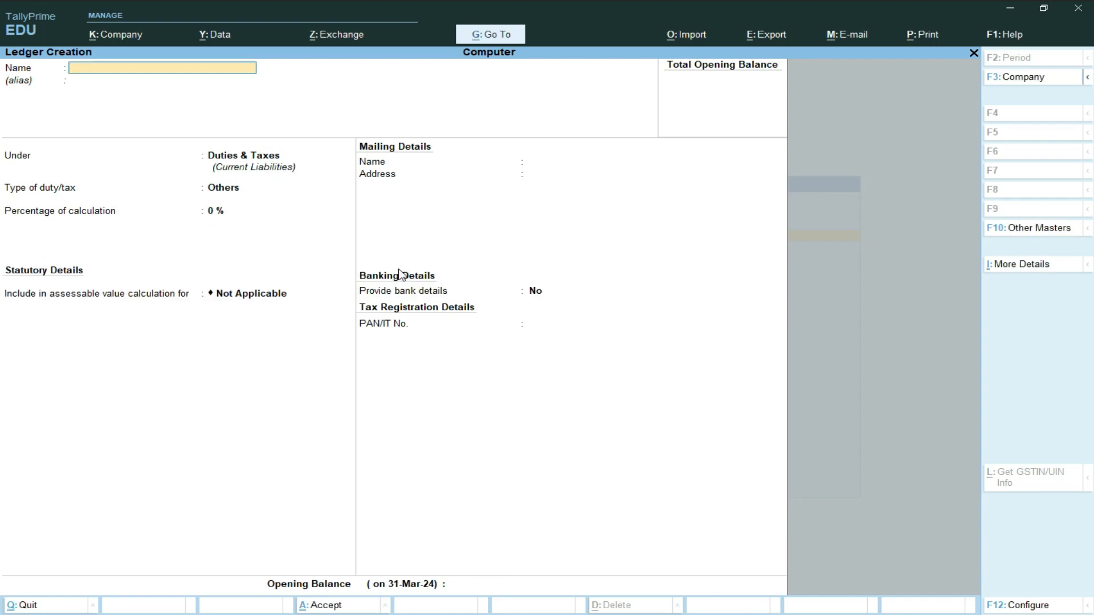
Step: Leave ledger creation and open a new Sales voucher for the Computer company
key("Escape")
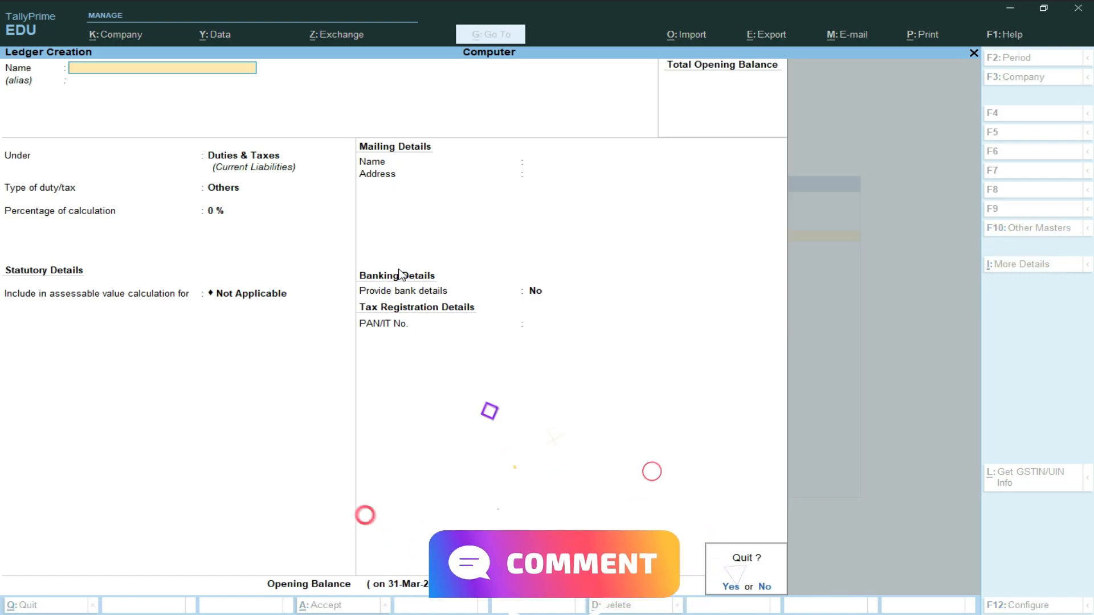
key("y")
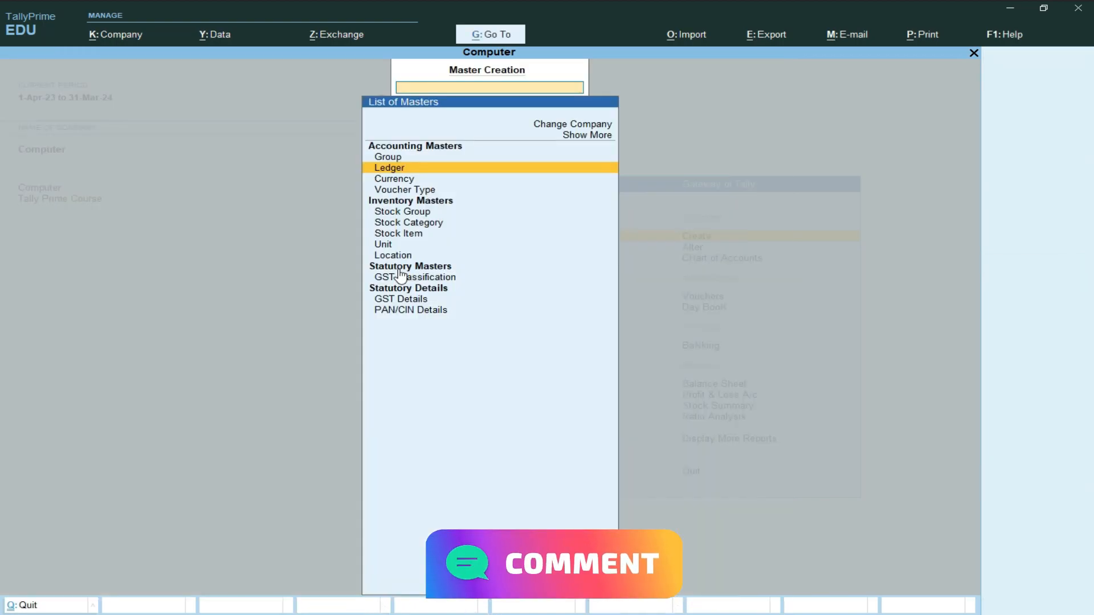
key("Escape")
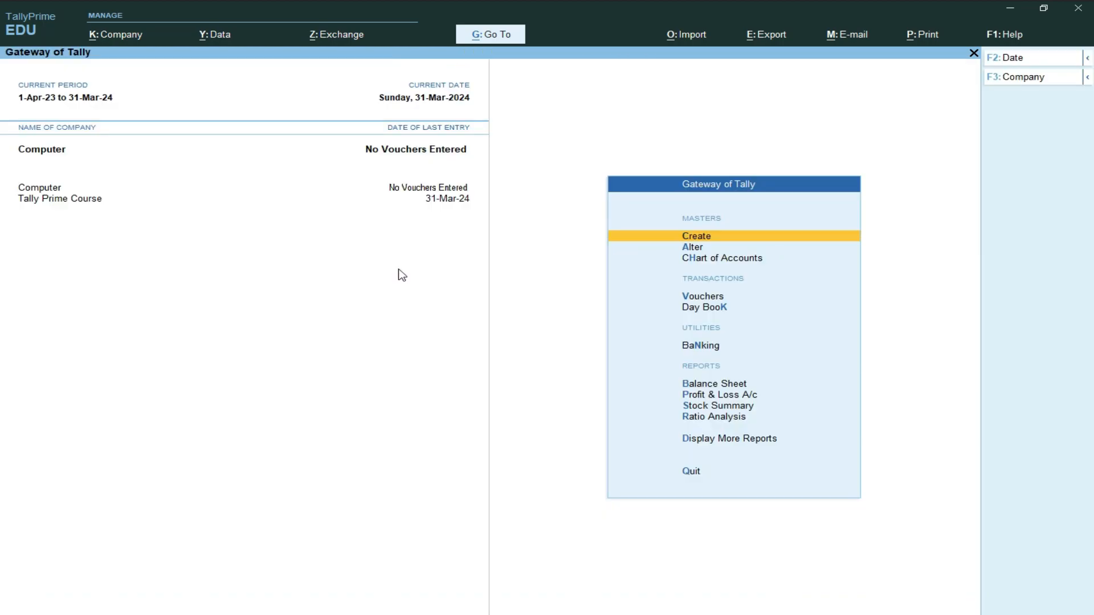
key("Down")
key("Down")
key("Down")
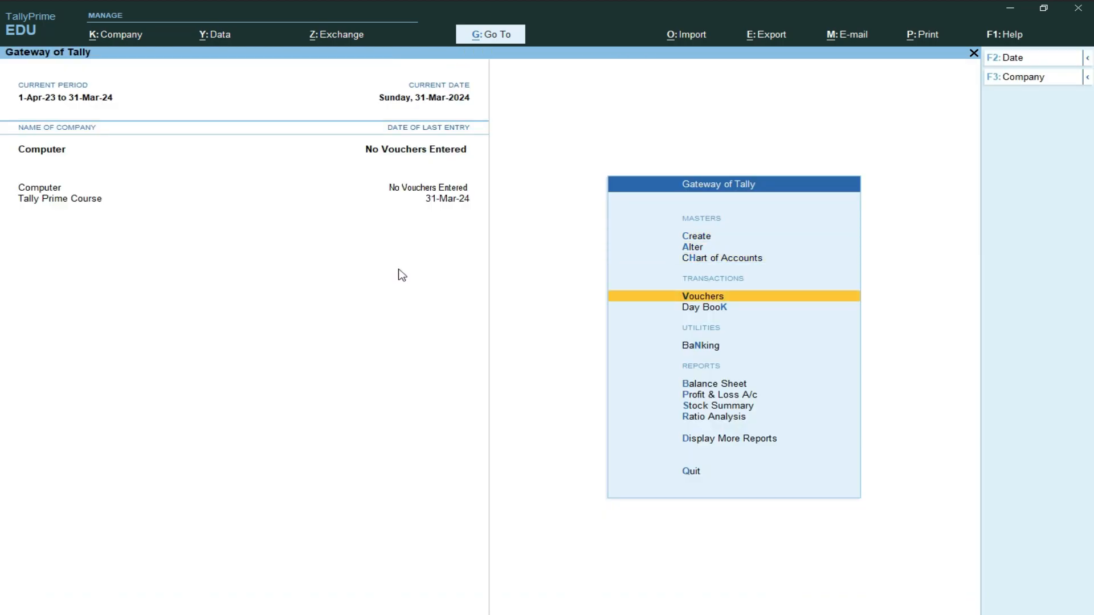
key("Return")
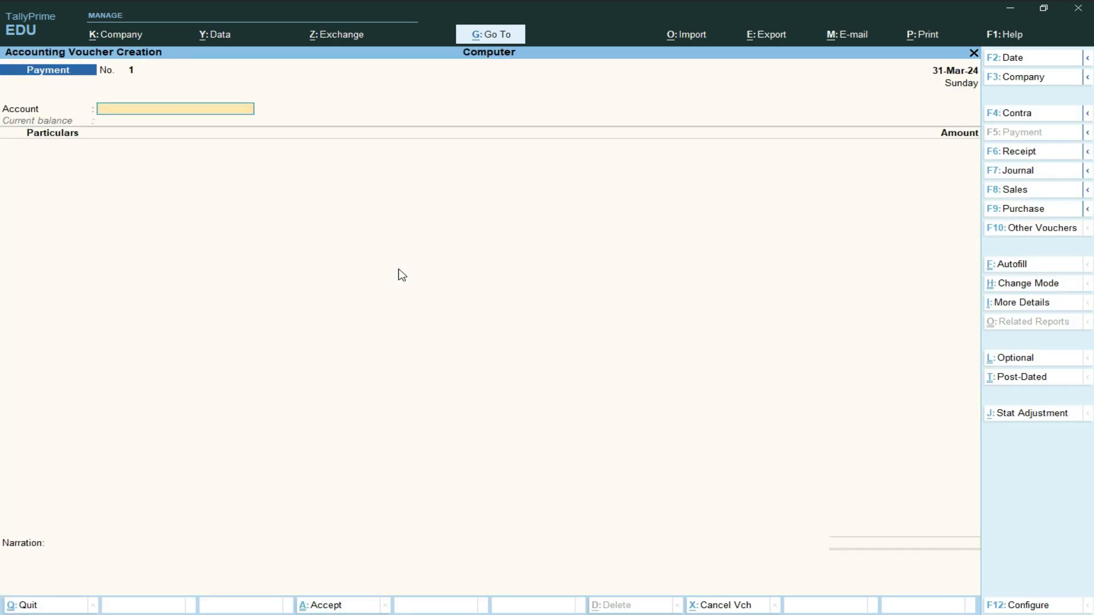
key("F8")
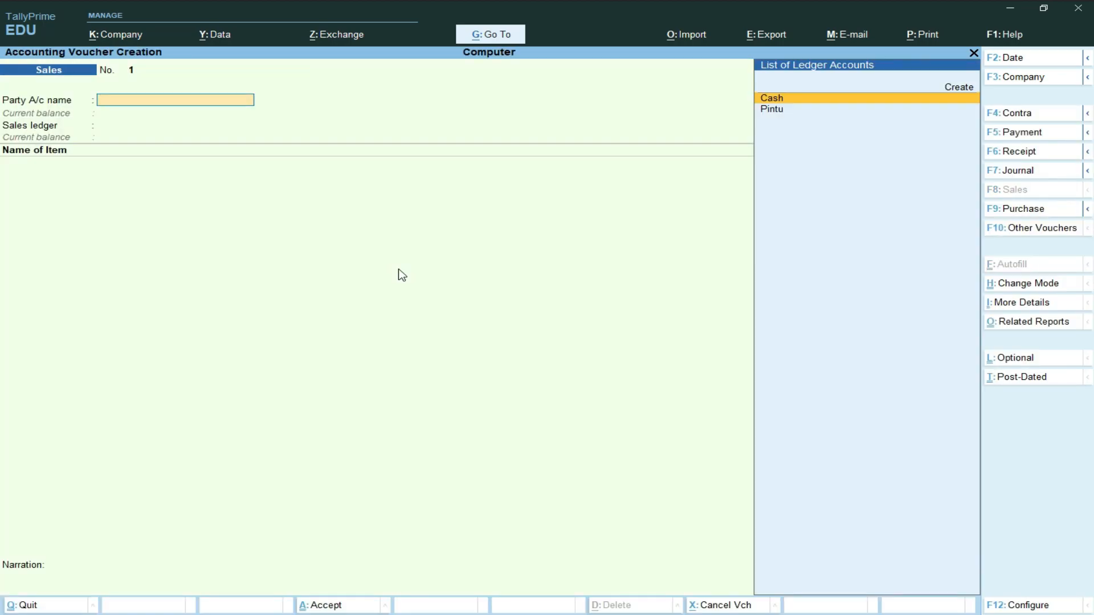
Step: Select the customer's ledger as the party, accept the dispatch and party details unchanged, and choose Sale as the sales ledger
key("Down")
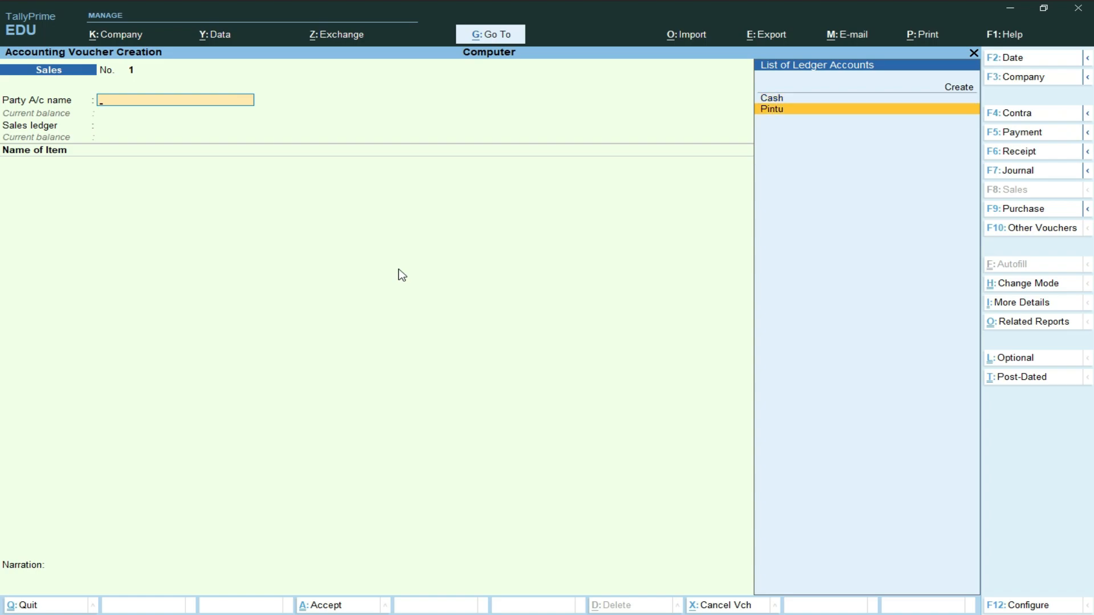
key("Return")
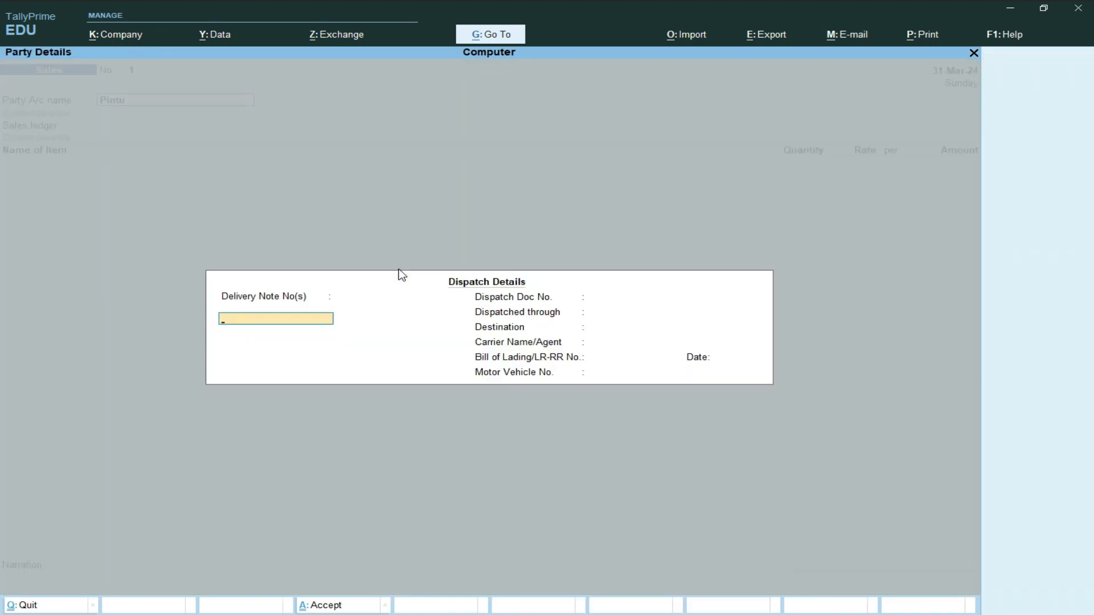
key("ctrl+a")
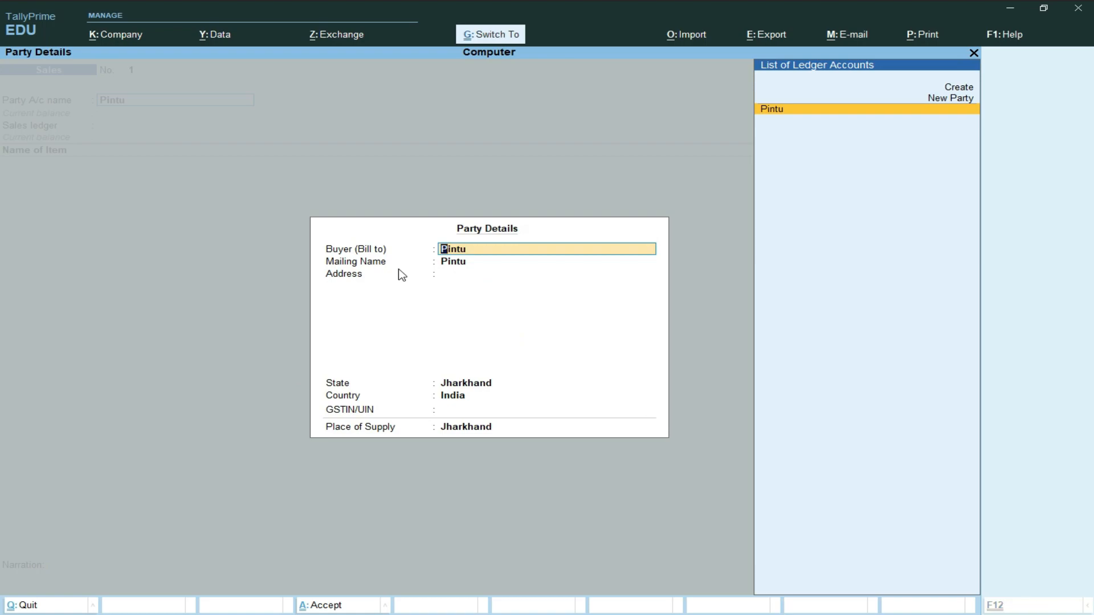
key("ctrl+a")
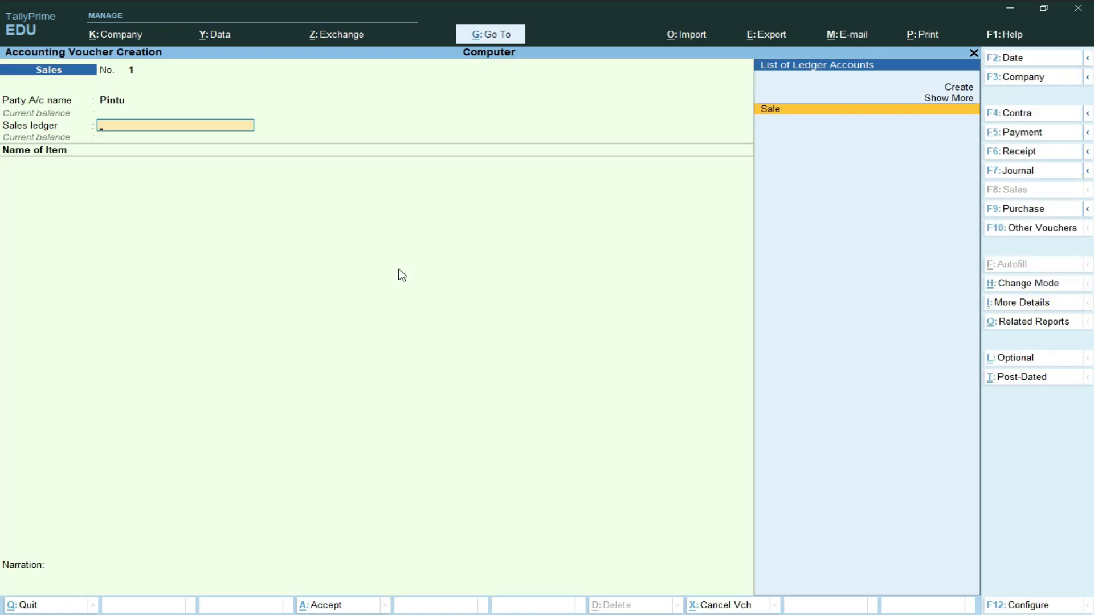
key("Return")
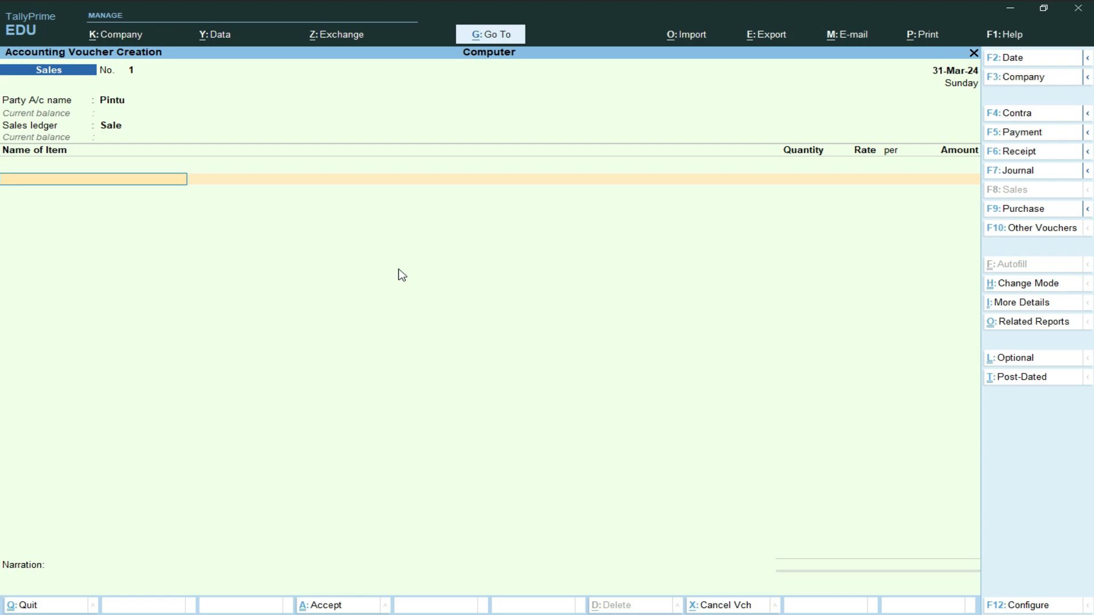
Step: Start a new stock item named CPU from the sales voucher, with no alias and kept under Primary
key("alt+c")
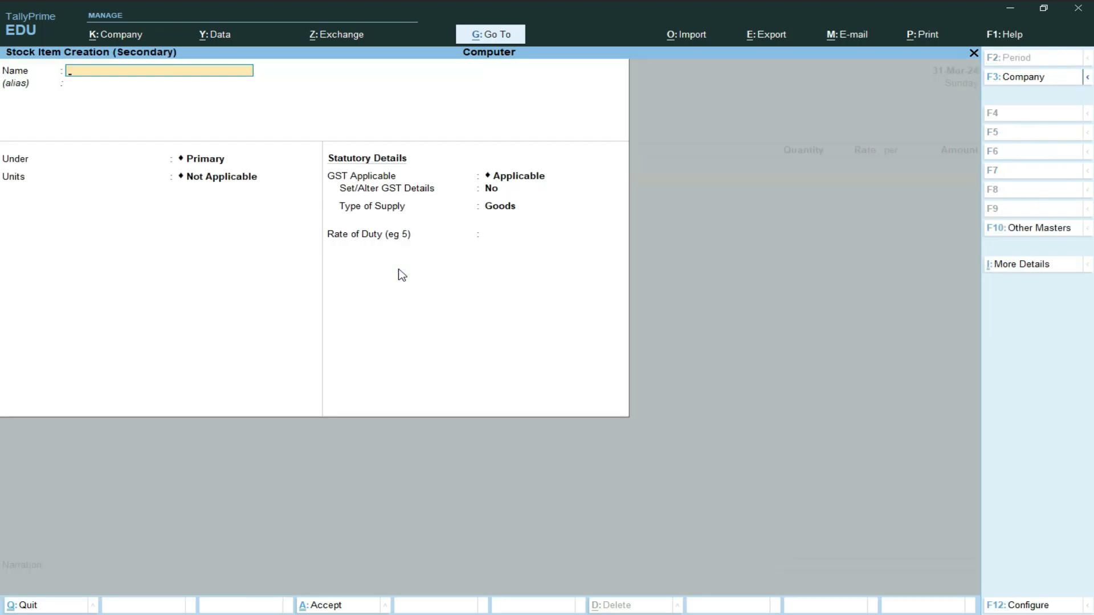
type("CPU")
key("Return")
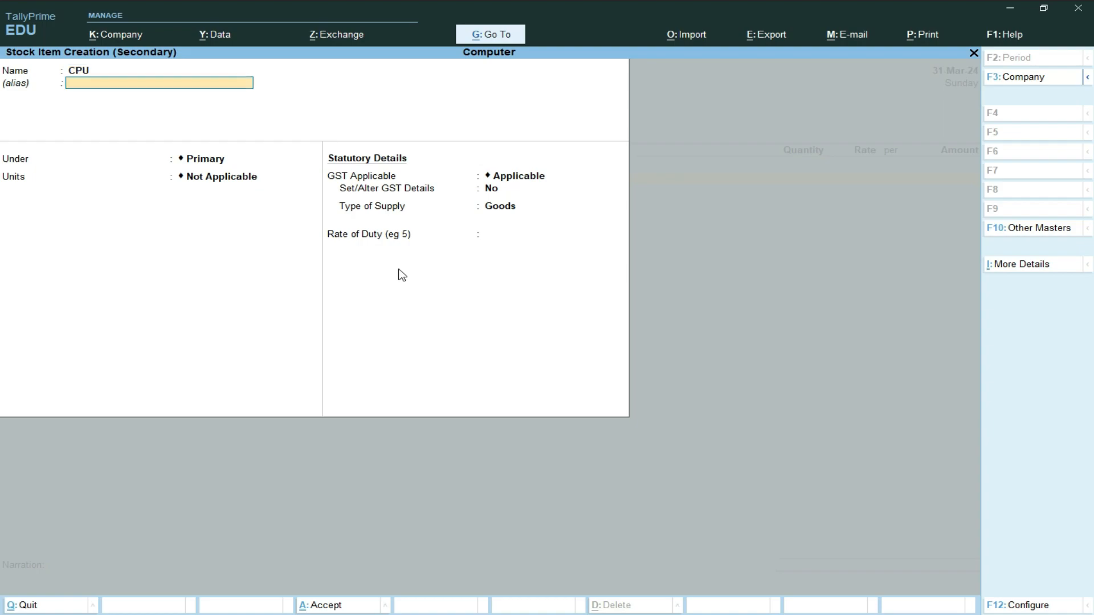
key("Return")
key("Return")
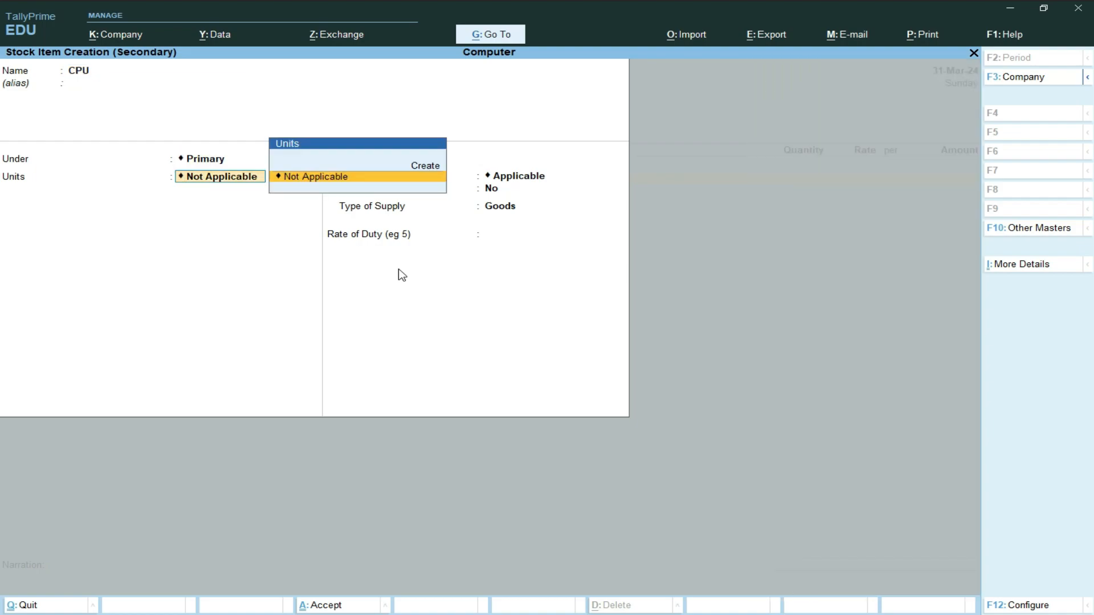
Step: Create a simple unit PCS with UQC PCS-PIECES and 0 decimal places, and assign it to the CPU item
key("alt+c")
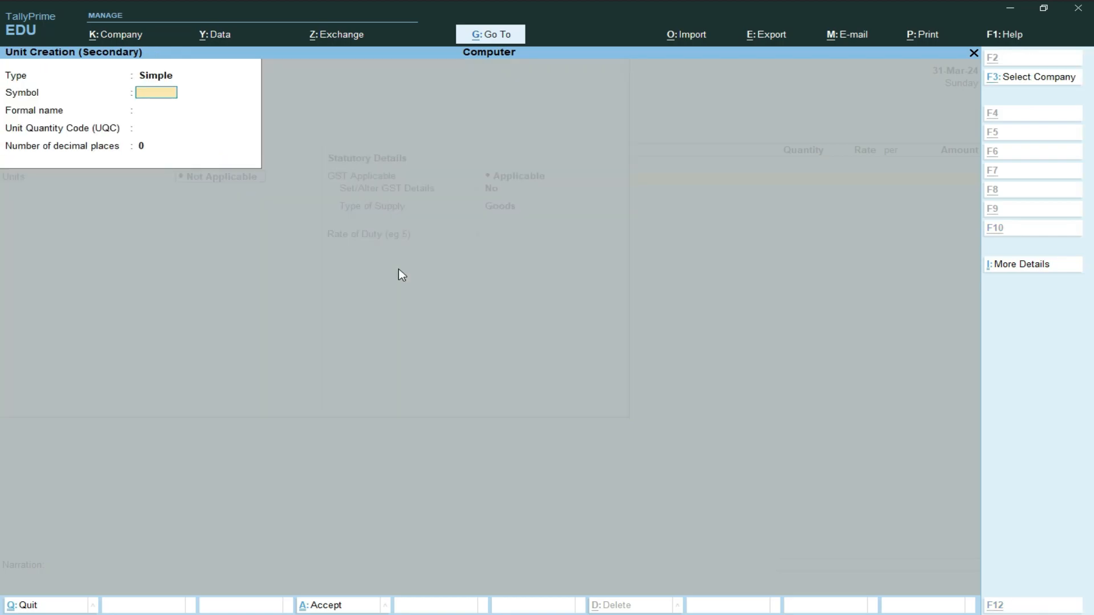
type("PCS")
key("Return")
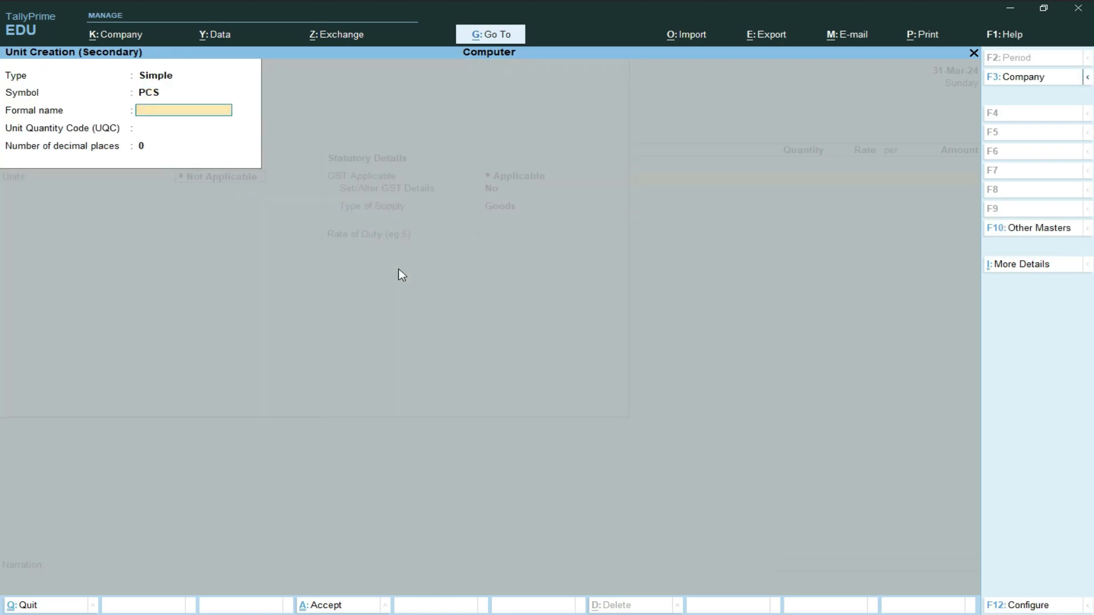
key("Return")
type("pcs")
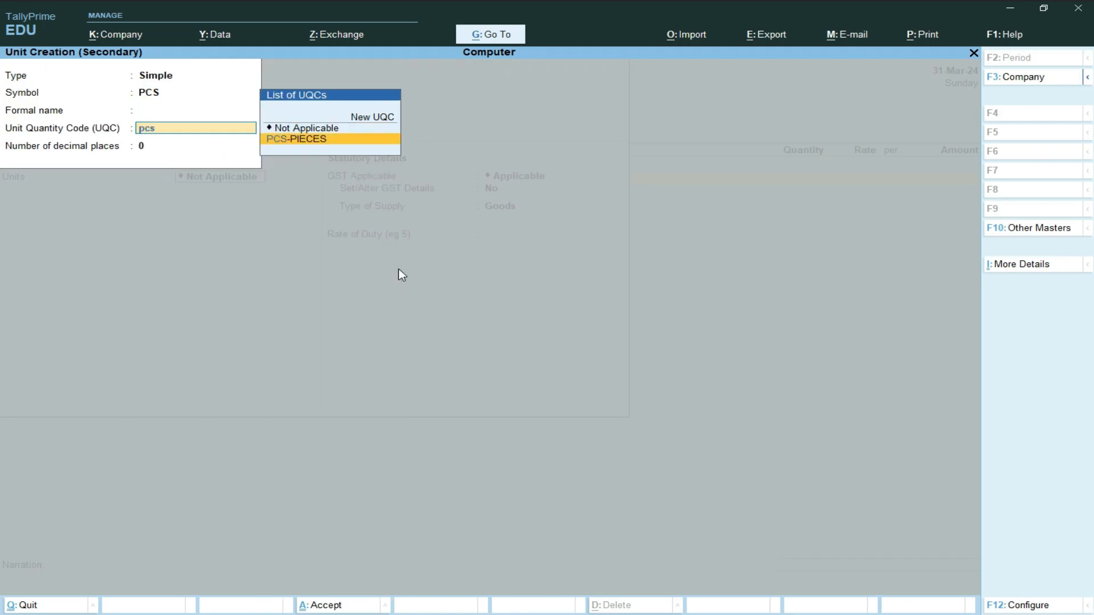
key("Return")
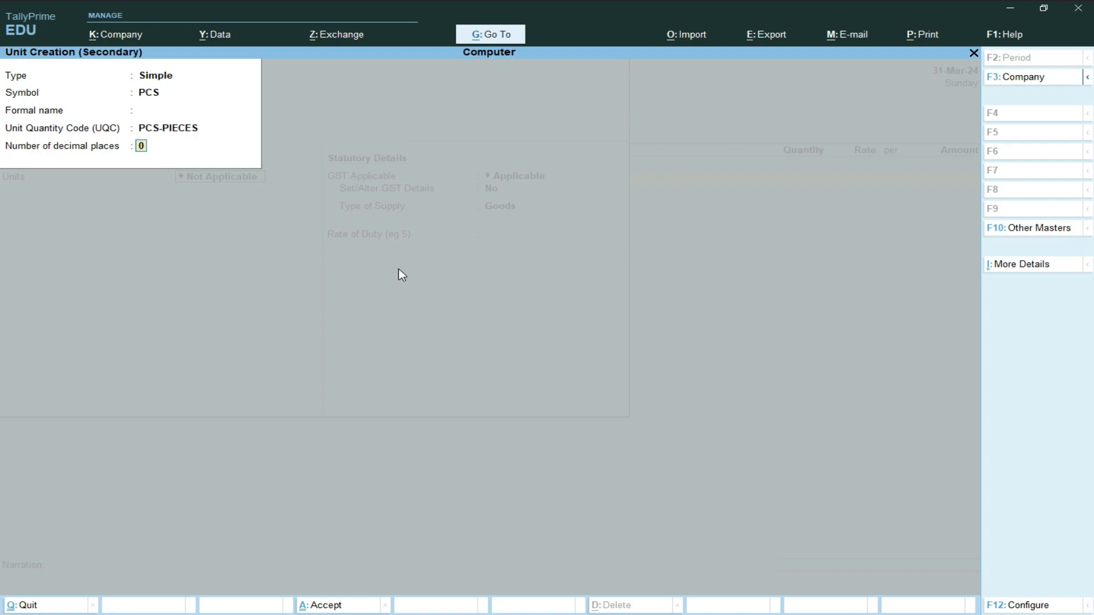
key("Return")
key("Return")
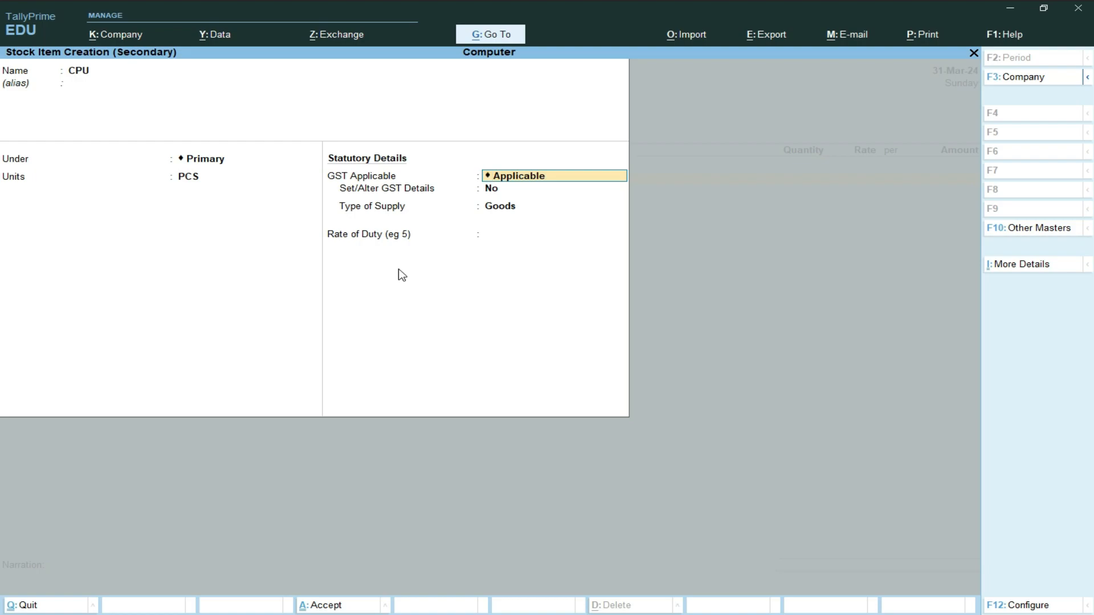
Step: Enable GST details for the CPU item and enter HSN/SAC 0001, leaving the classification undefined and the description blank
key("Return")
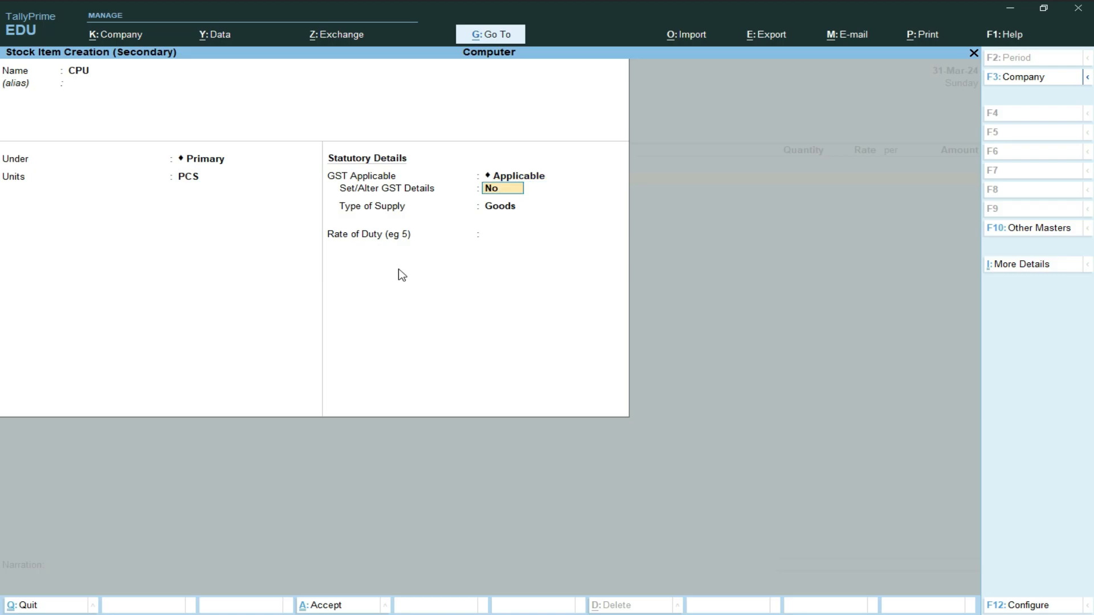
type("y")
key("Return")
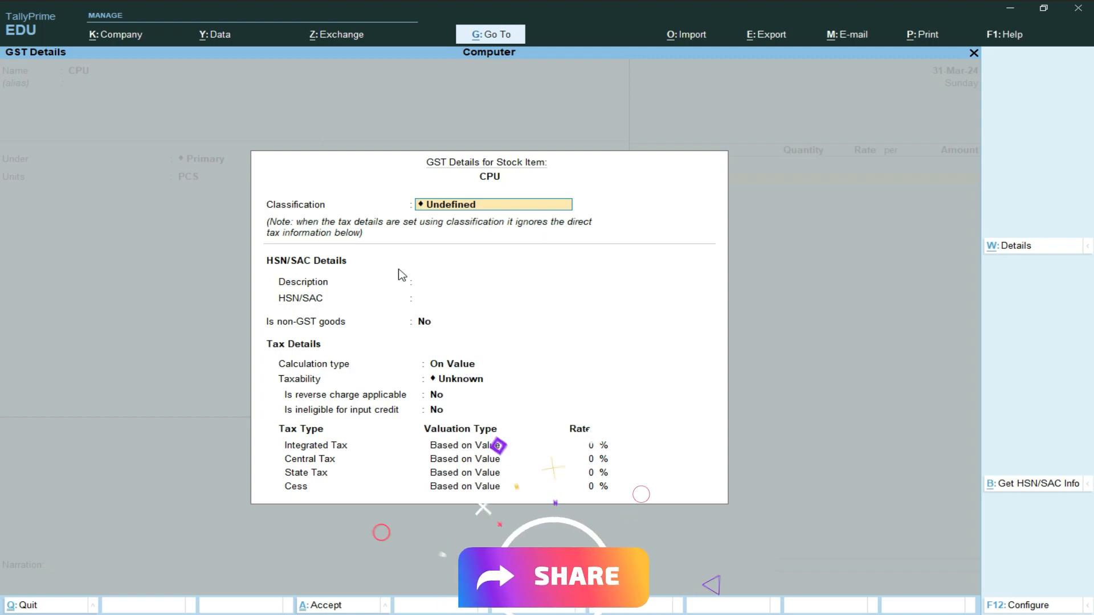
key("Return")
key("Return")
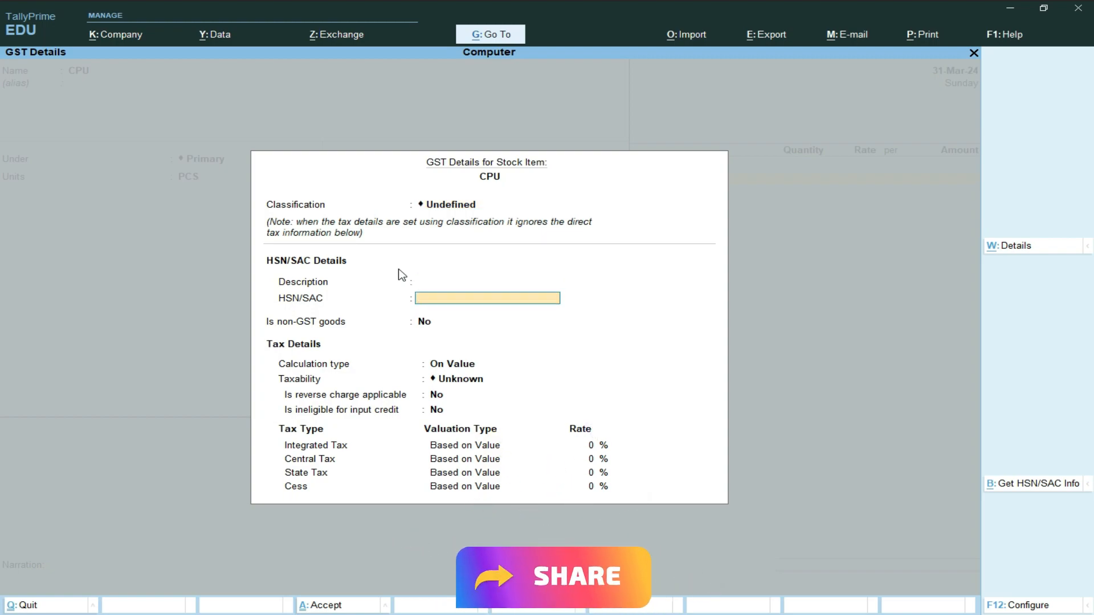
key("BackSpace")
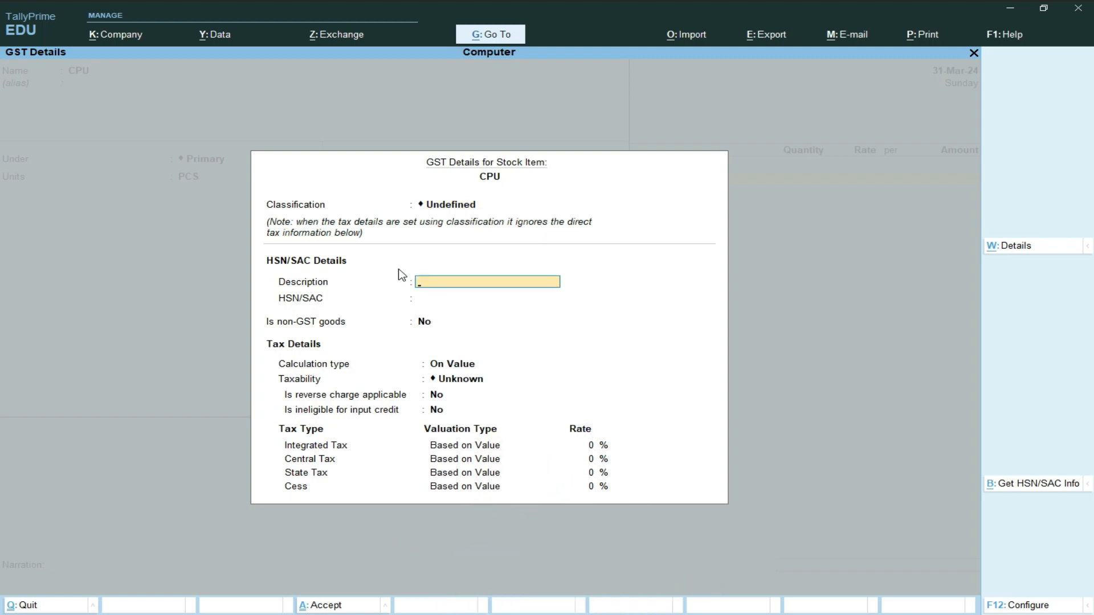
key("Return")
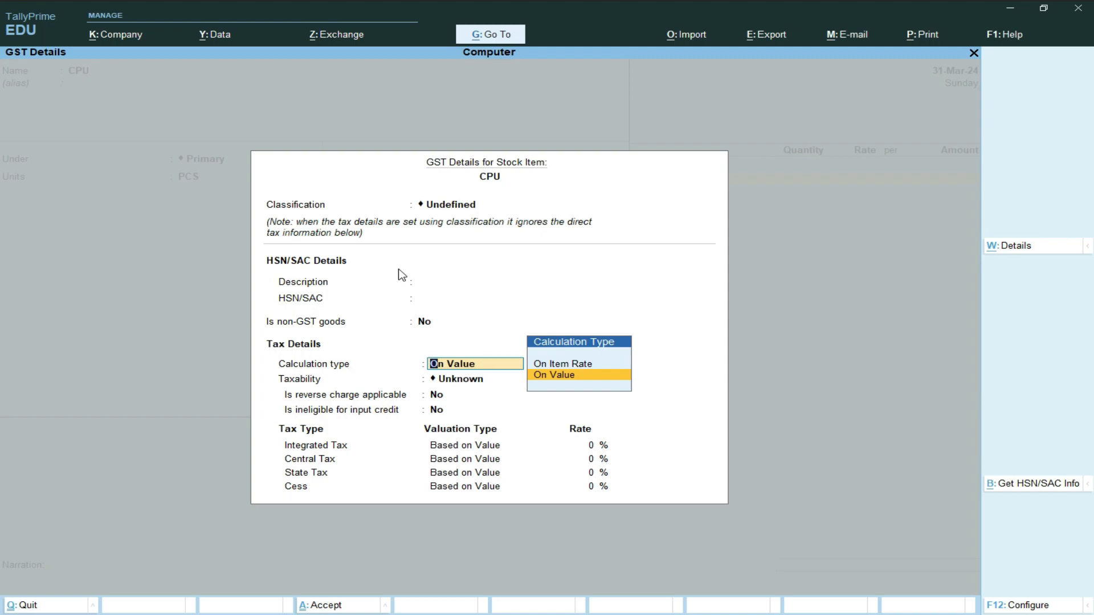
key("BackSpace")
key("BackSpace")
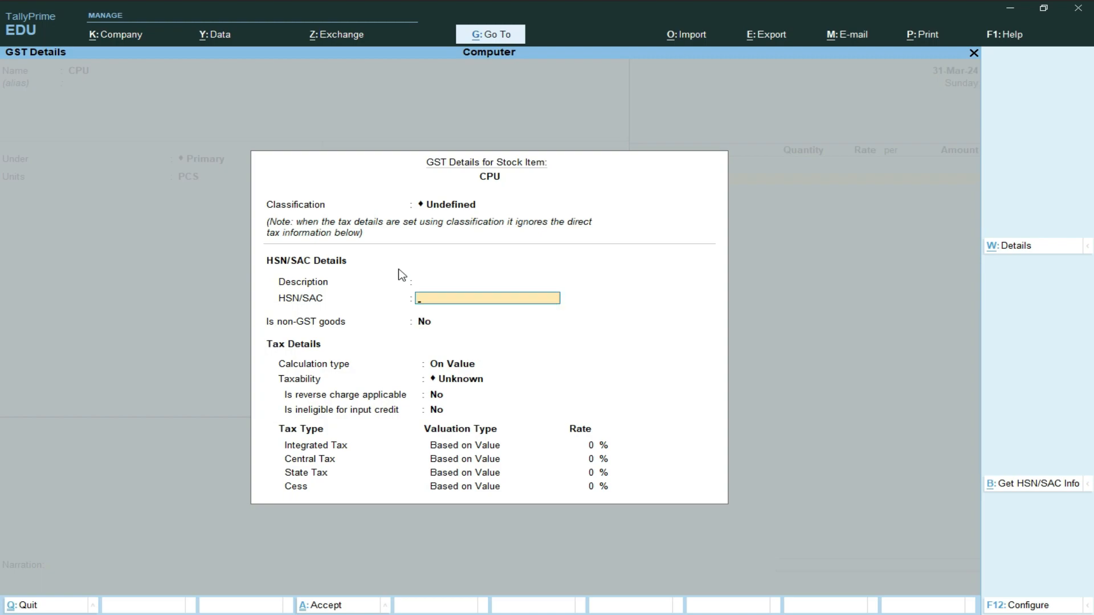
type("000")
key("Return")
key("Return")
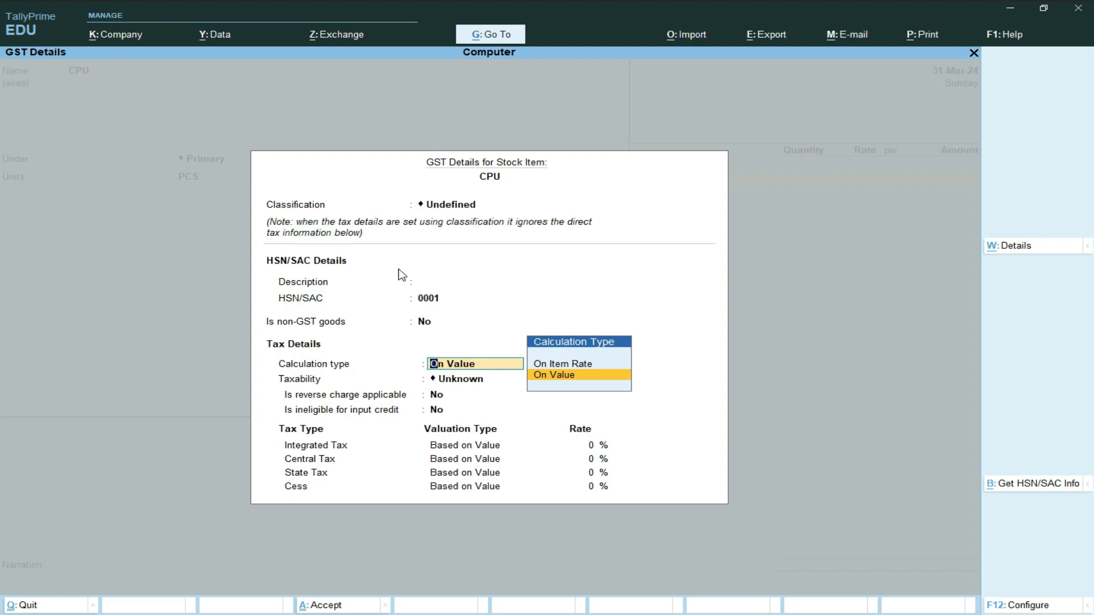
Step: Keep the CPU item's calculation type On Value and set its taxability to Taxable, with reverse charge and input-credit ineligibility at No
key("Return")
key("Down")
key("Down")
key("Down")
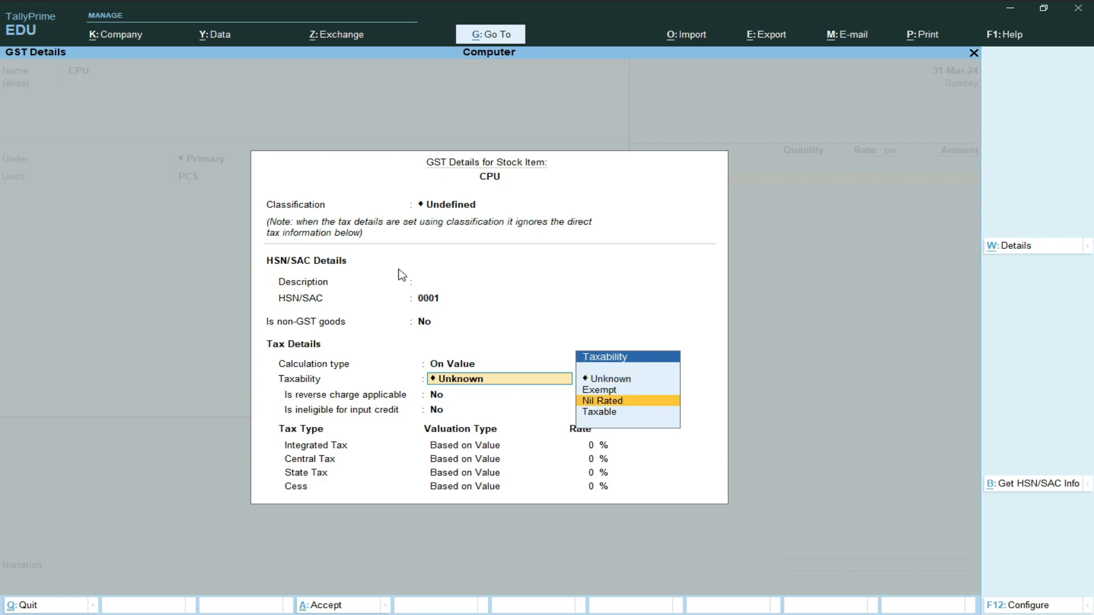
key("Return")
key("Return")
key("Return")
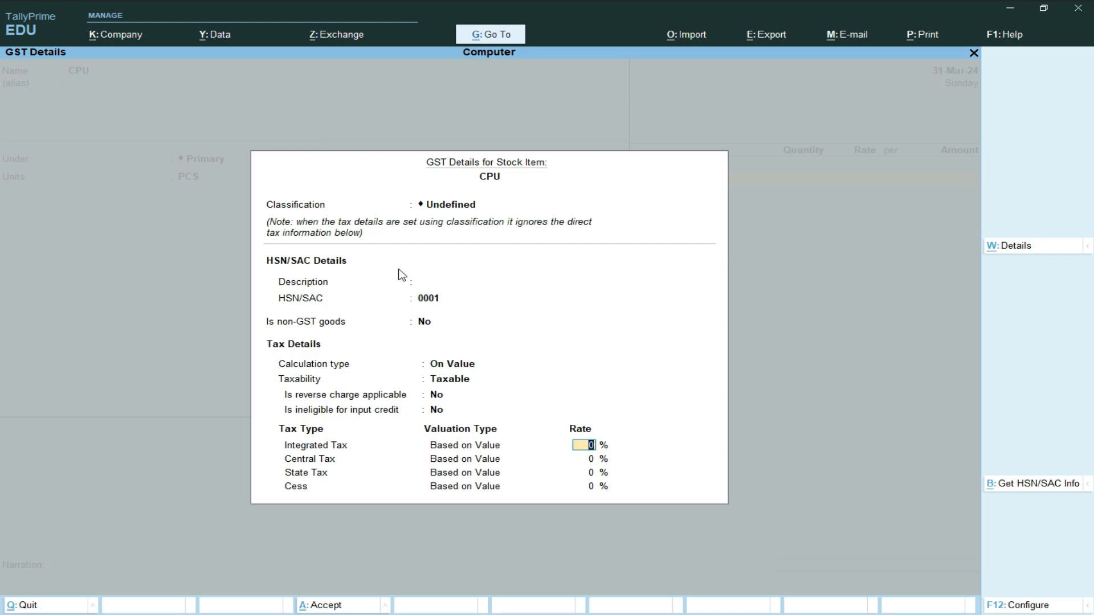
Step: Set the CPU item's integrated tax rate to 18 %, keep the supply type Goods, and save the item
type("18")
key("Return")
key("Return")
key("Return")
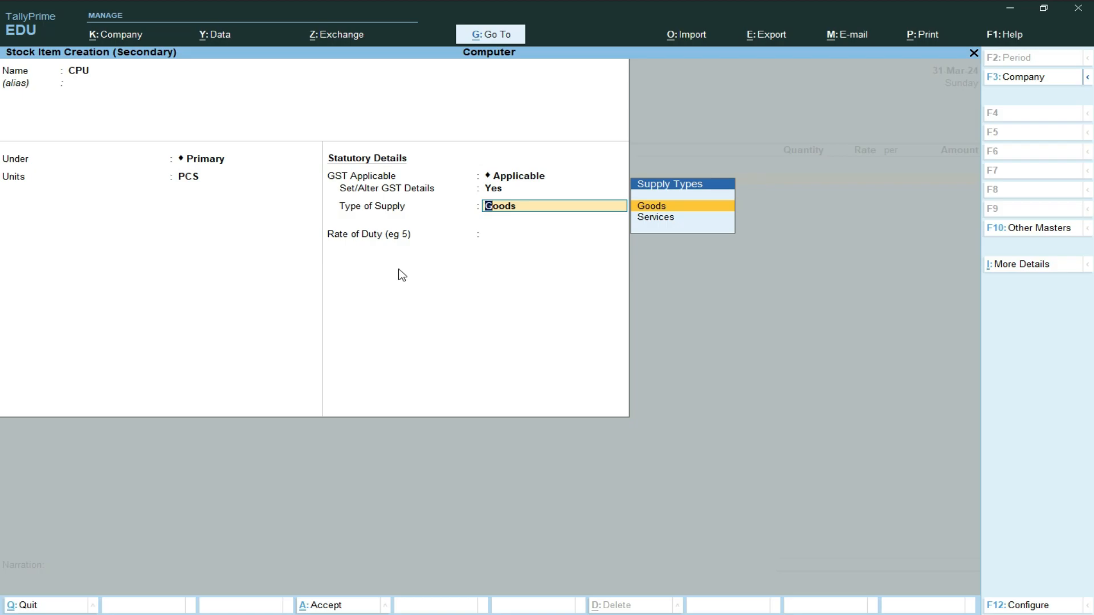
key("Return")
key("Return")
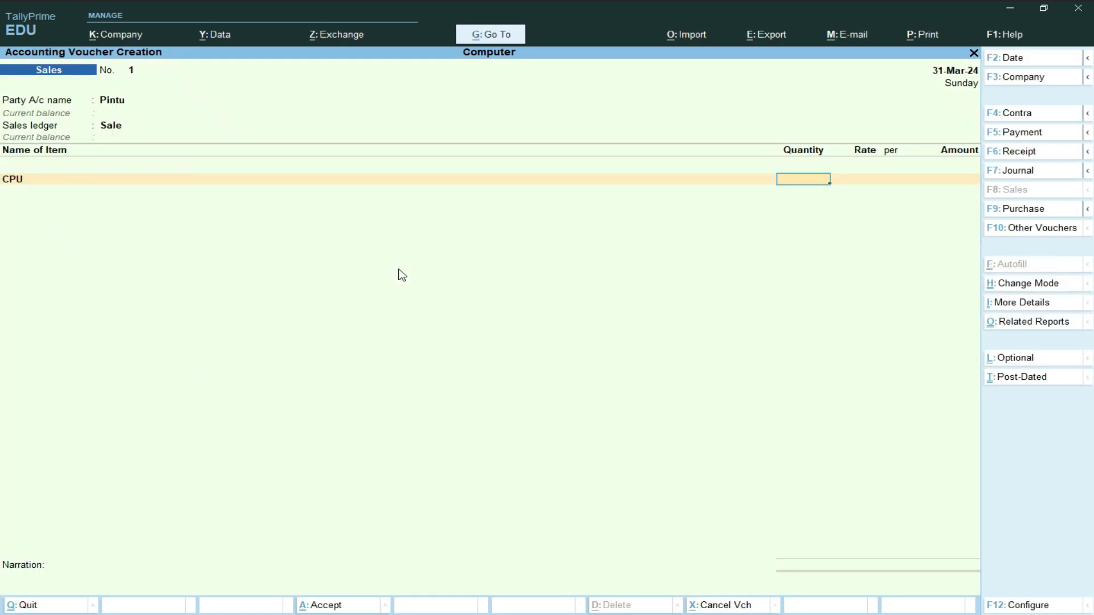
Step: Enter a quantity of 5 PCS at a rate of 5000 for the CPU line of the sales voucher
type("5")
key("Return")
key("Return")
type("5000")
key("Return")
key("Return")
key("Return")
Step: Start another stock item named MOUSE under Primary, measured in PCS
key("alt+c")
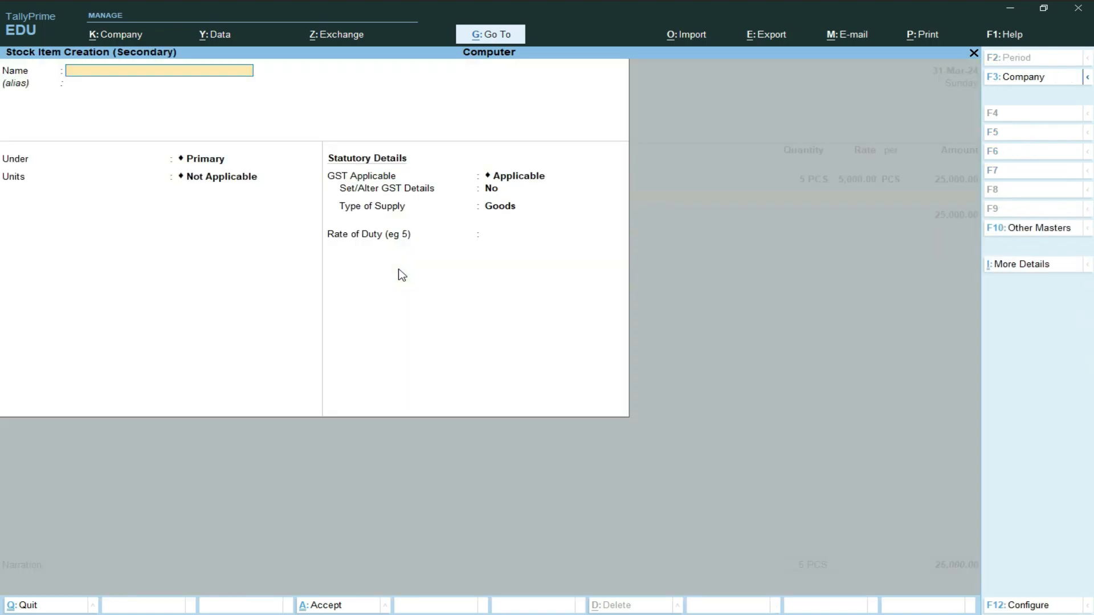
type("MOUSE")
key("Return")
key("Return")
key("Return")
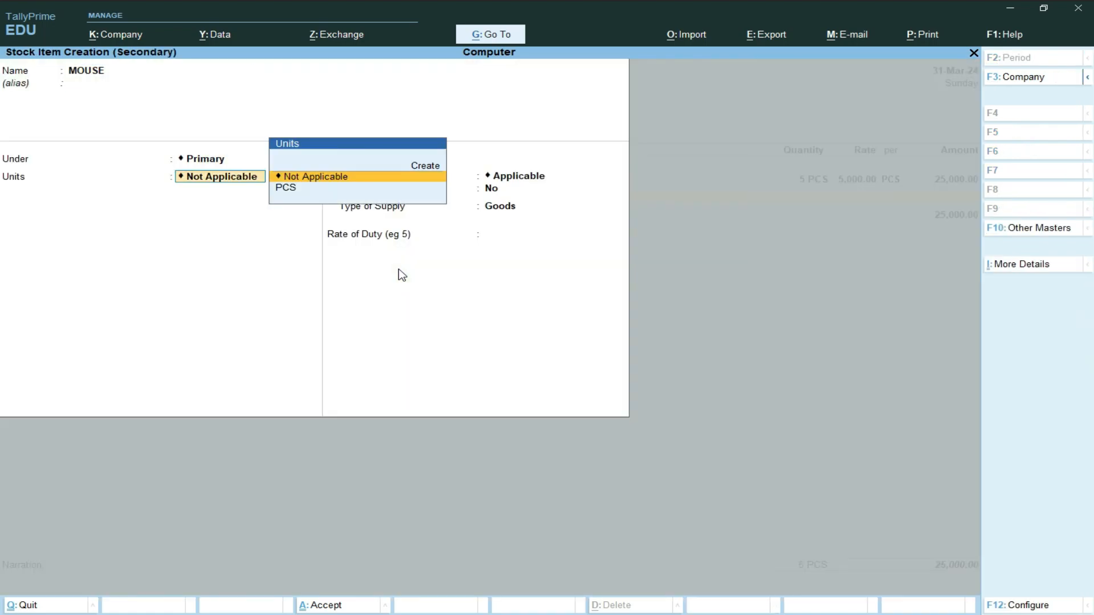
key("Down")
key("Return")
Step: Enable GST details for the MOUSE item and enter HSN/SAC 0002, keeping it as GST goods
key("Return")
key("y")
key("Return")
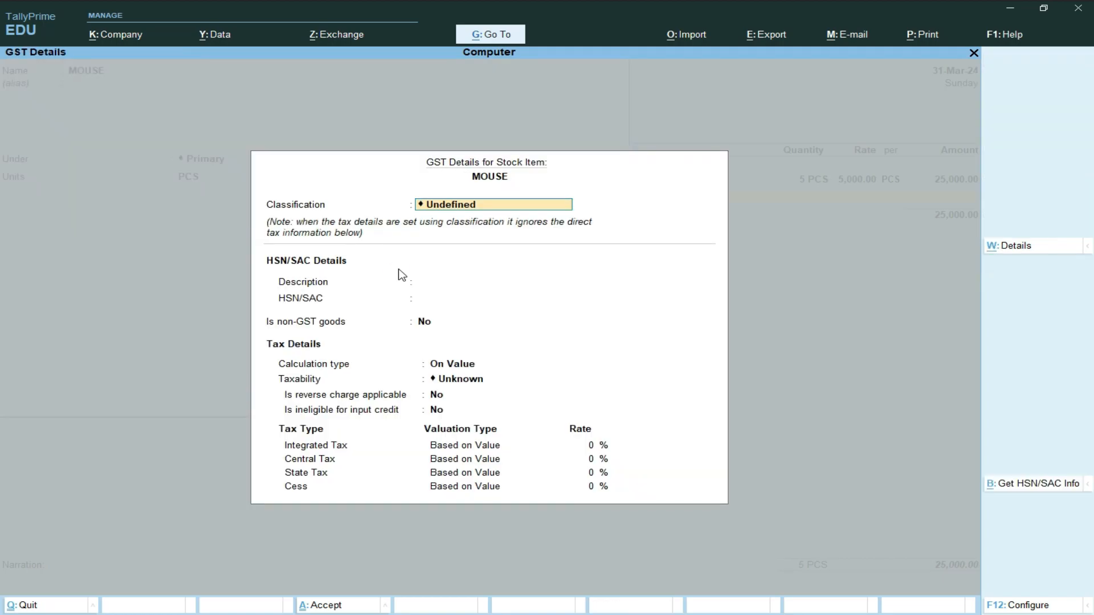
key("Return")
key("Return")
key("Return")
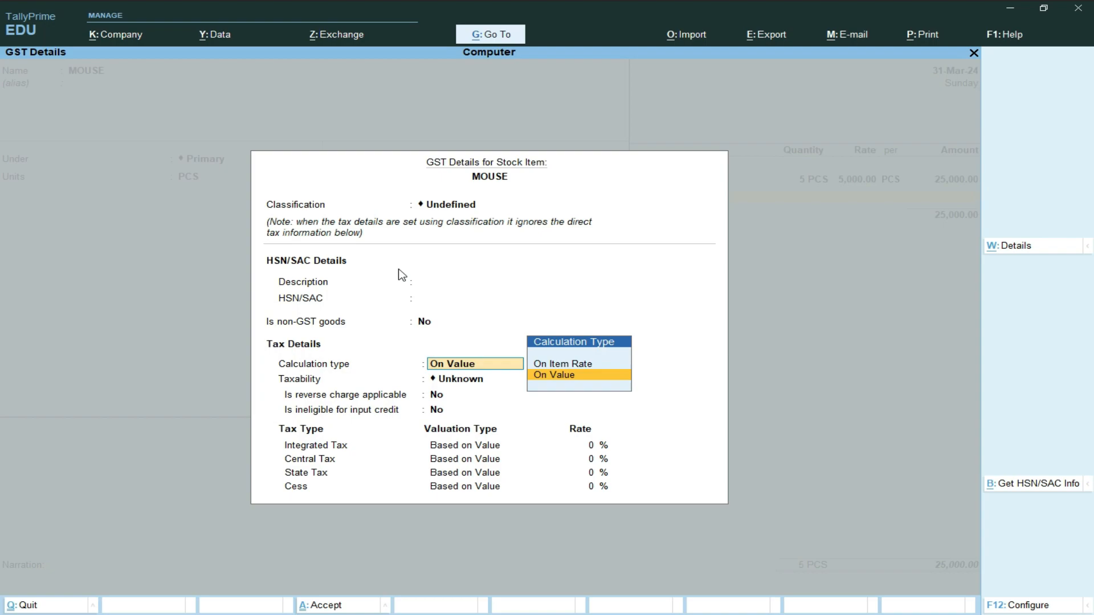
key("BackSpace")
key("BackSpace")
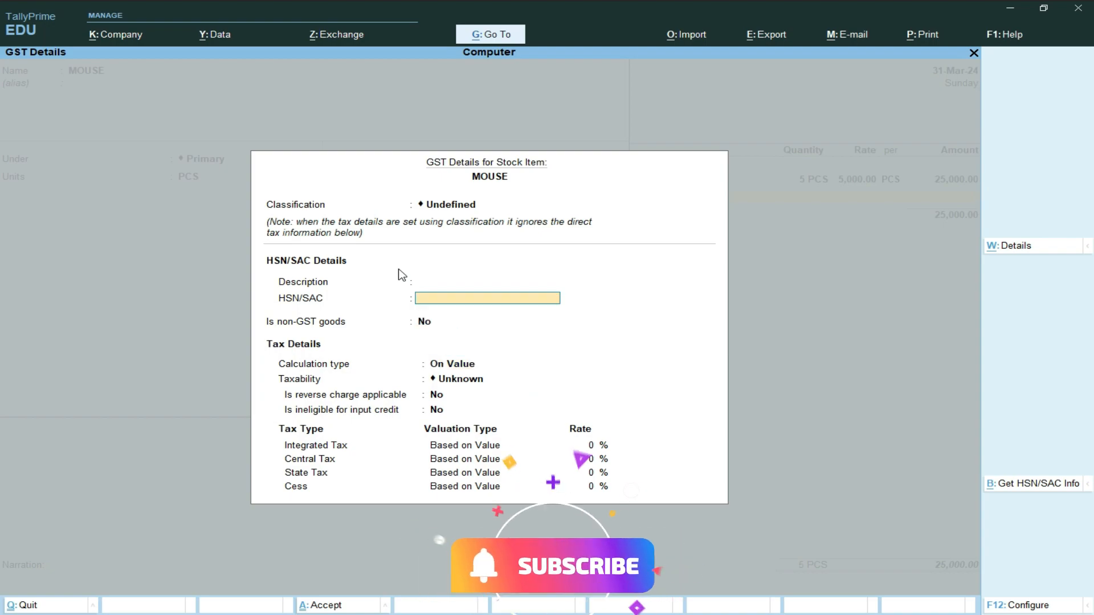
type("0002")
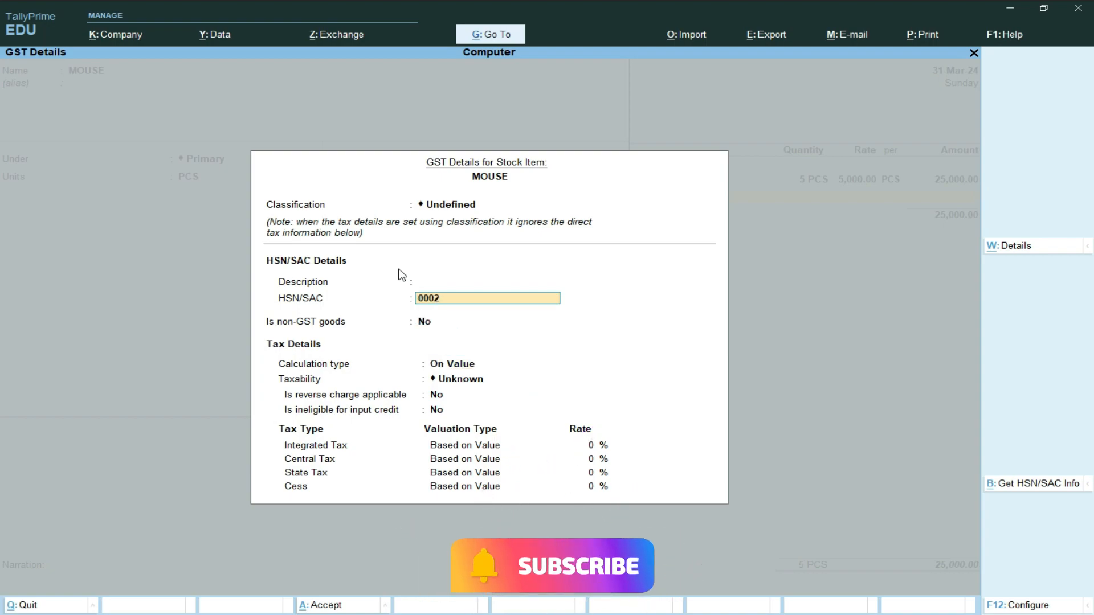
key("Return")
key("Return")
Step: Keep the MOUSE item's calculation type On Value and set its taxability to Taxable
key("Return")
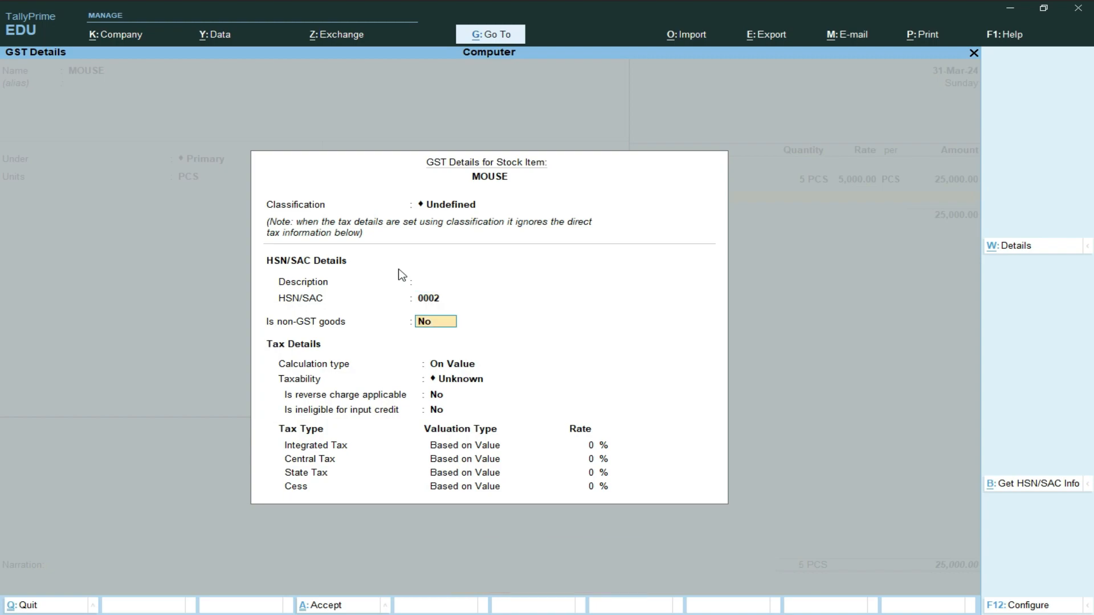
key("Down")
key("Down")
key("Down")
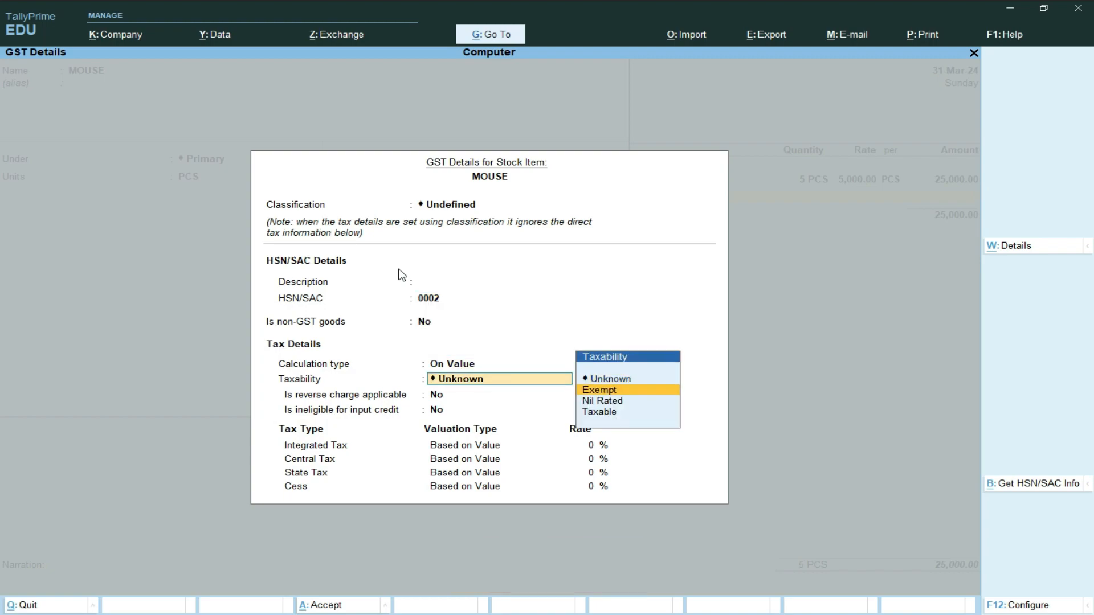
key("Return")
key("Return")
key("Return")
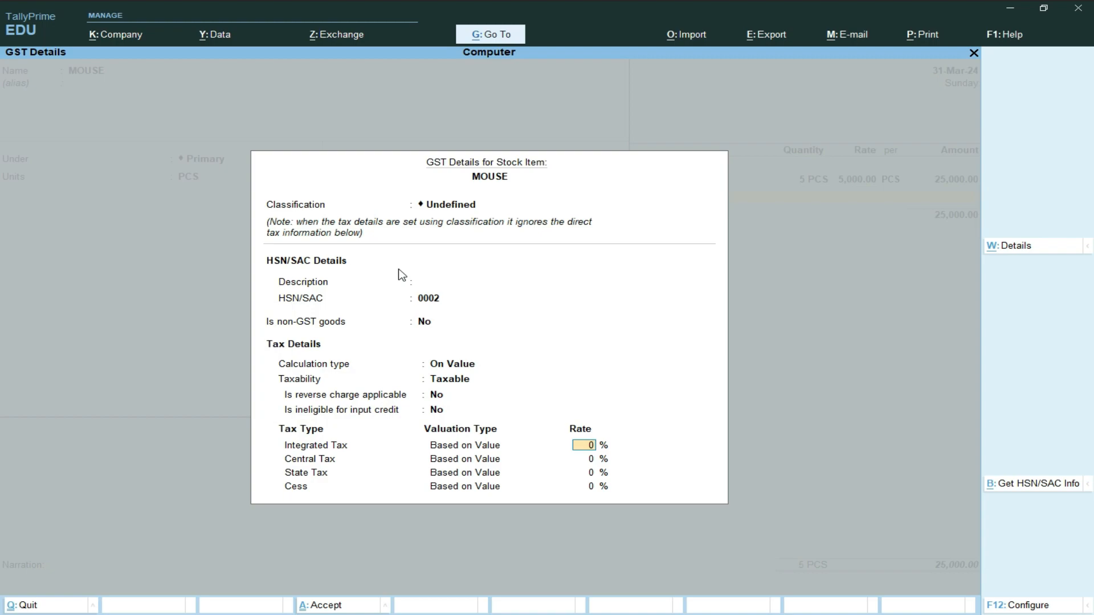
Step: Set the MOUSE item's integrated tax rate to 12 %, keep the supply type Goods, and save the item
type("12")
key("Return")
key("Return")
key("Return")
key("Return")
key("Return")
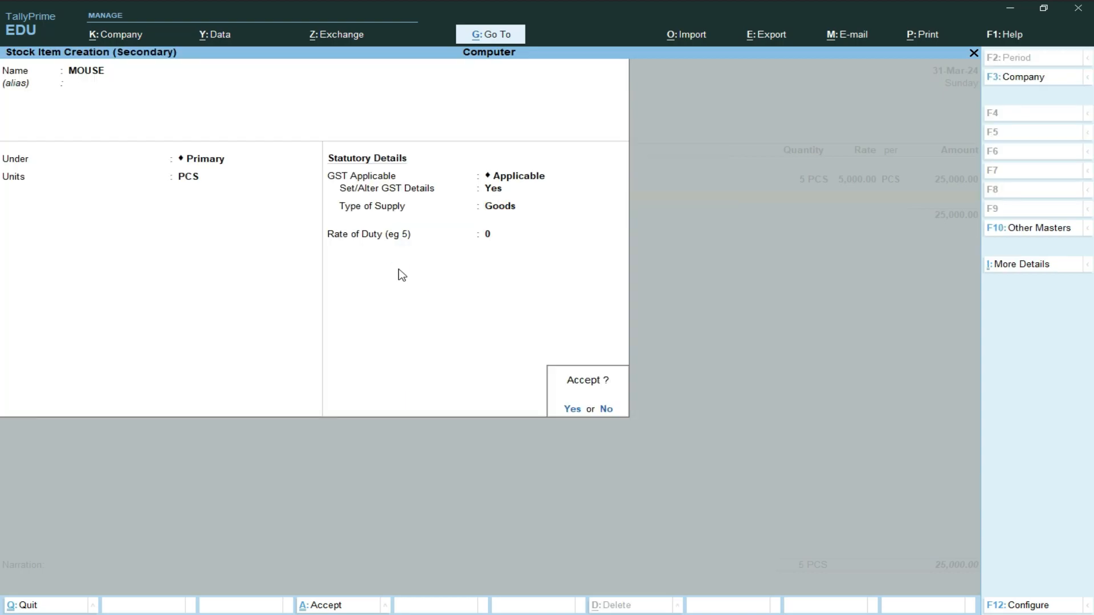
key("Return")
Step: Enter a quantity of 5 PCS at a rate of 100 for the Mouse line of the sales voucher
type("5")
key("Return")
type("100")
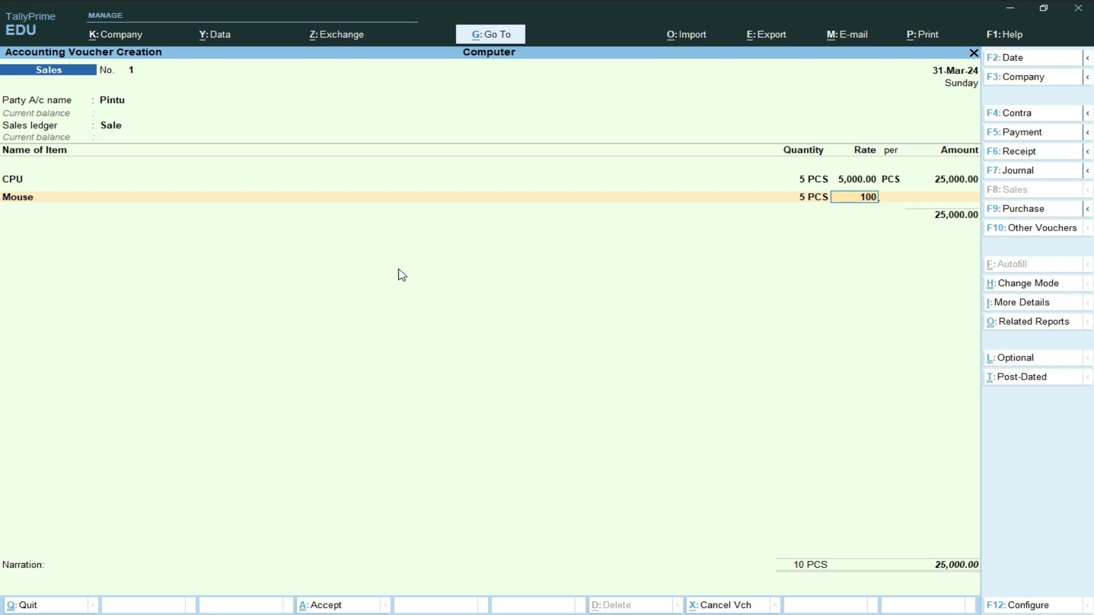
key("Return")
key("Return")
key("Return")
Step: Start a third stock item named Keybaod under Primary, measured in PCS
key("alt+c")
type("Keybaod")
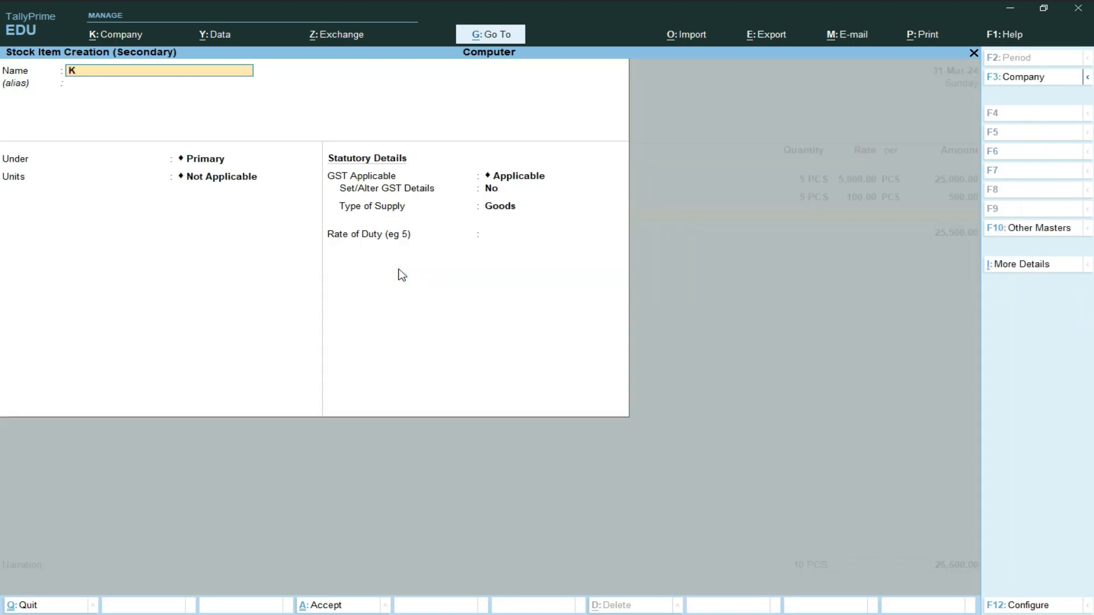
key("Return")
key("Return")
key("Return")
key("Down")
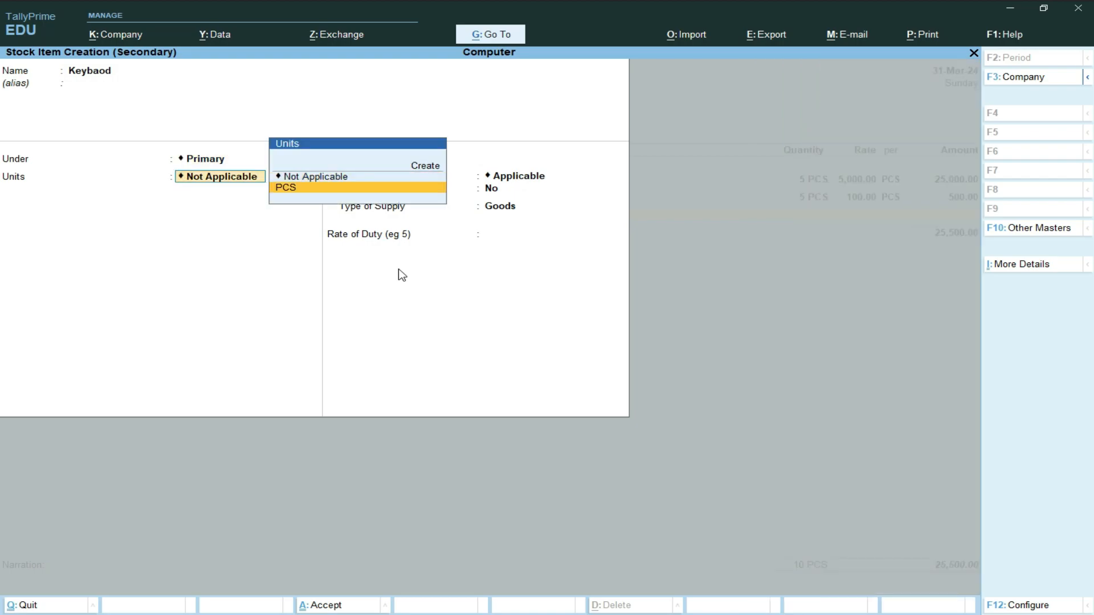
key("Return")
Step: Enable the GST details for the Keybaod item, leaving the classification Undefined and the description and HSN/SAC blank
key("Return")
type("y")
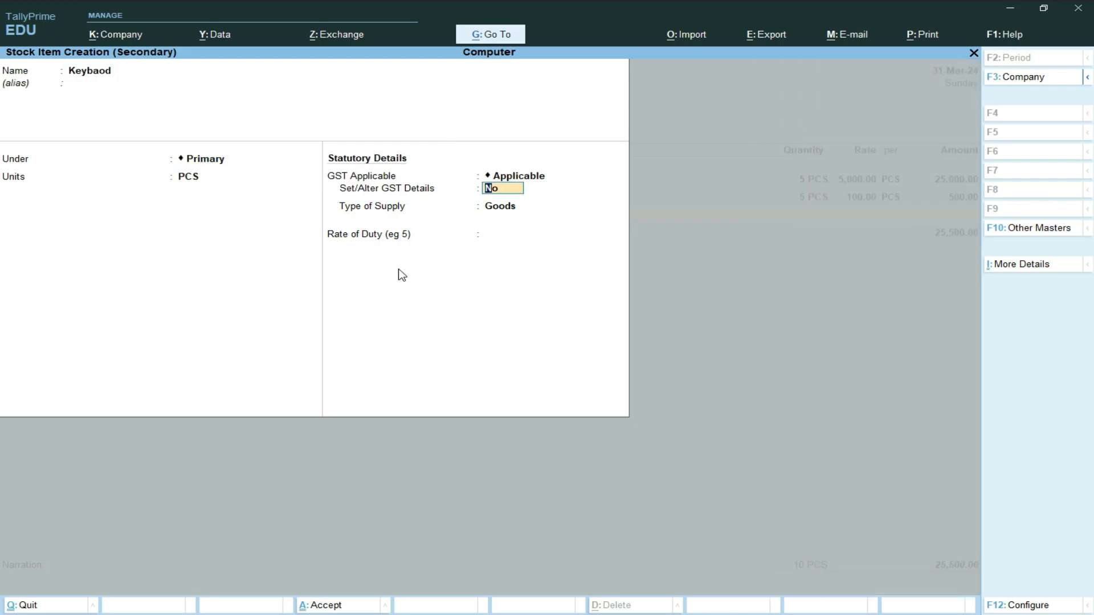
key("Return")
key("Return")
key("Return")
key("Return")
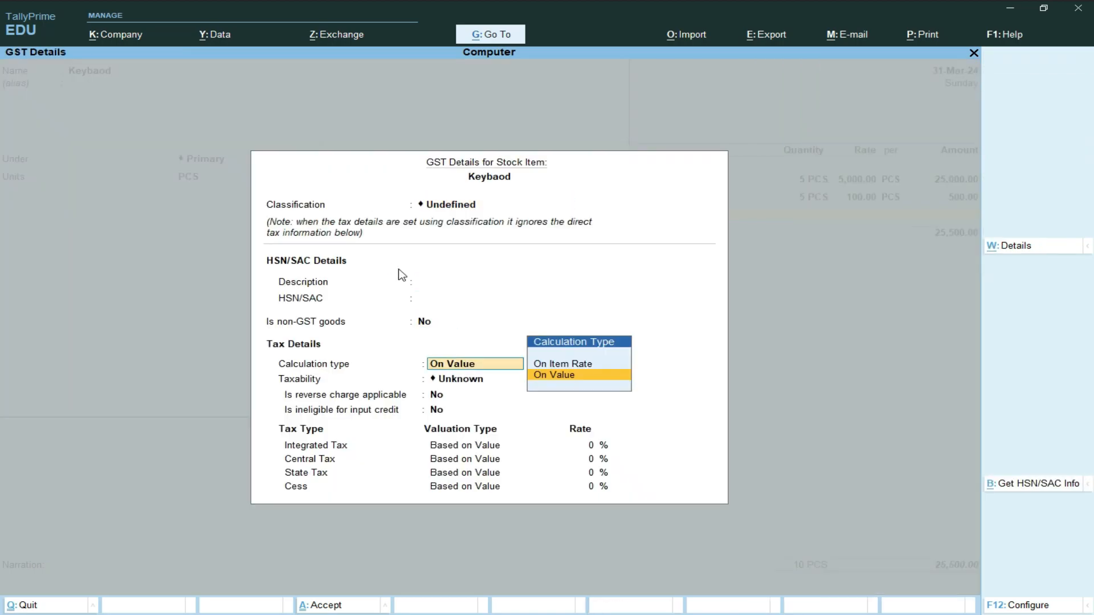
Step: Keep the Keybaod item's calculation type On Value and set its taxability to Taxable
key("Return")
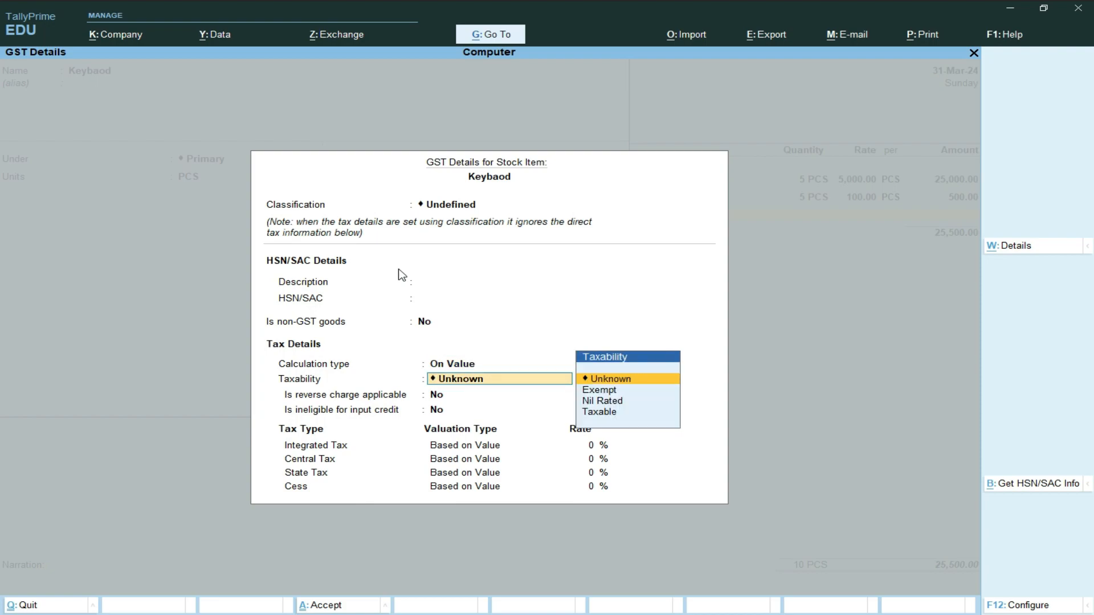
key("Down")
key("Down")
key("Down")
key("Return")
key("Return")
key("Return")
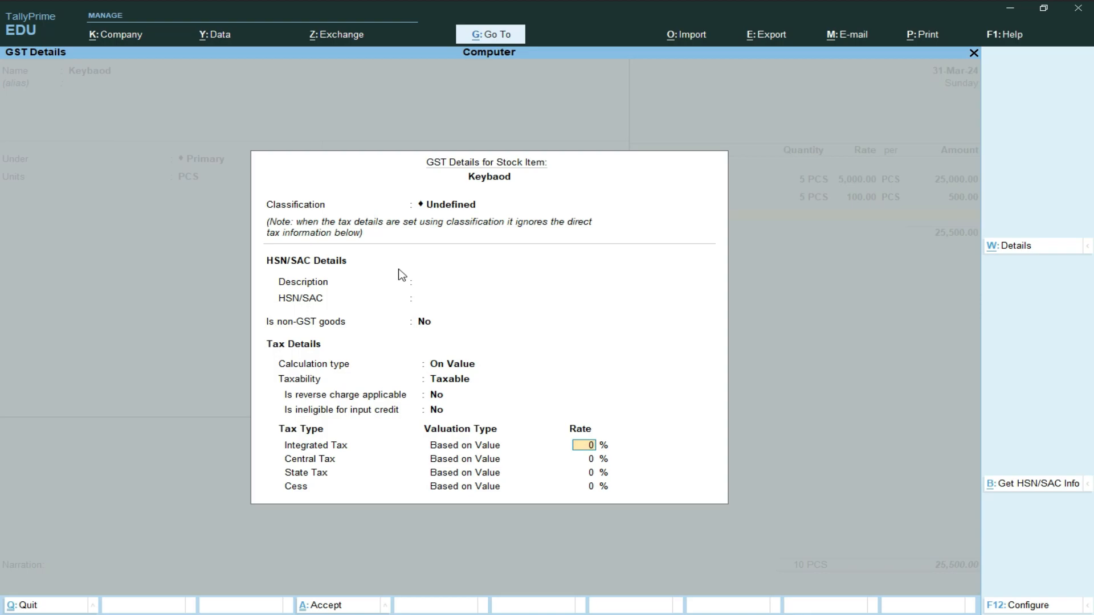
Step: Set the Keybaod item's integrated tax rate to 24 %, keep the supply type Goods, and save the item
type("24")
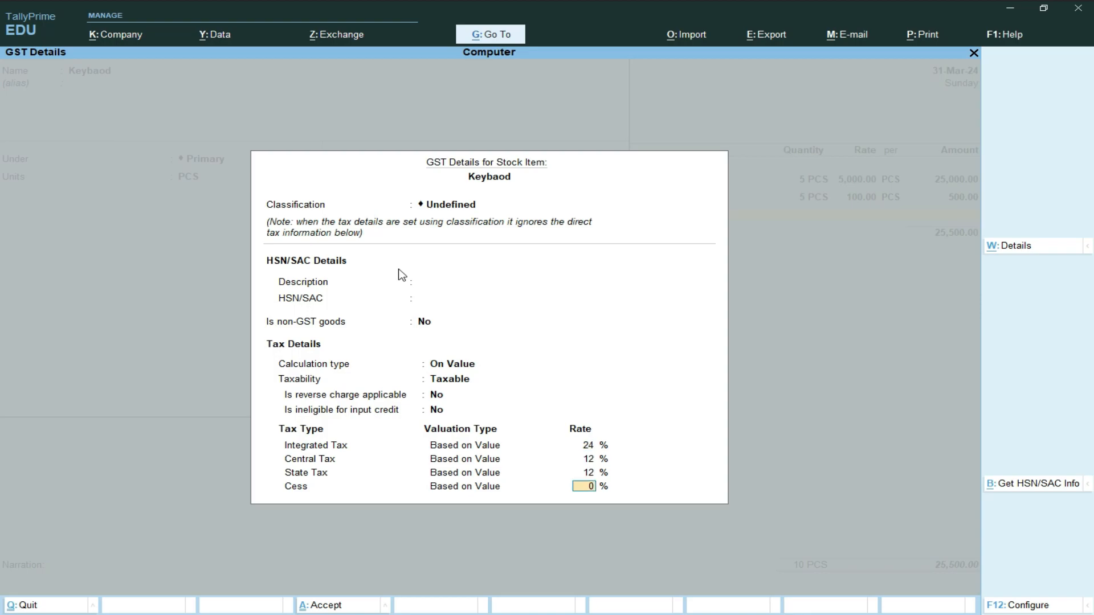
key("Return")
key("Return")
key("Return")
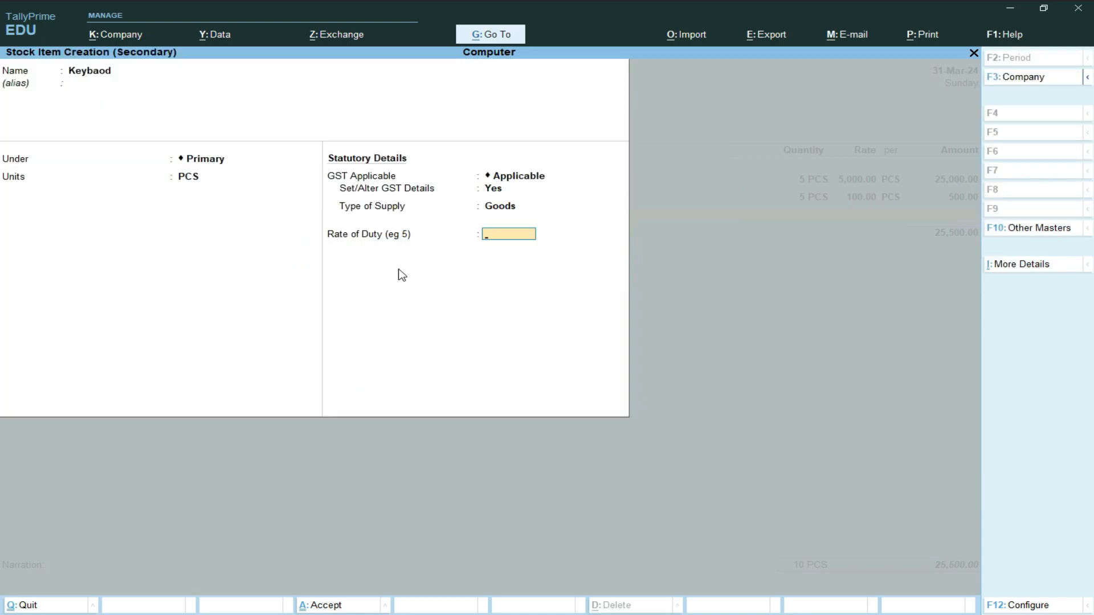
key("Return")
key("Return")
Step: Enter a quantity of 10 PCS at a rate of 500 for the Keybaod line of the sales voucher
type("10")
key("Return")
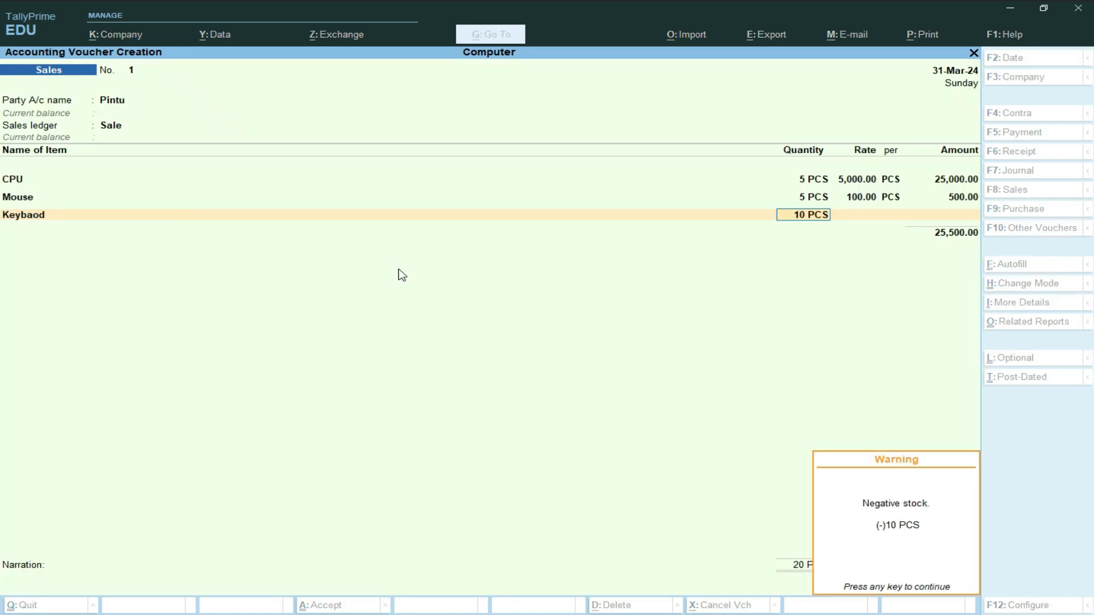
key("Return")
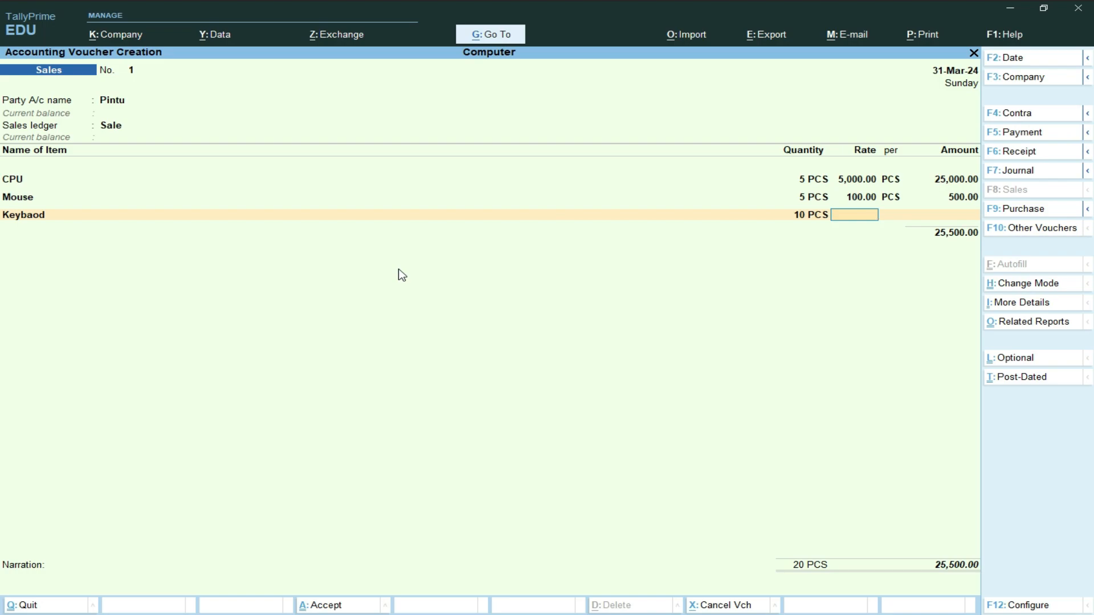
type("1000")
key("BackSpace")
key("BackSpace")
key("BackSpace")
key("BackSpace")
type("500")
key("Return")
key("Return")
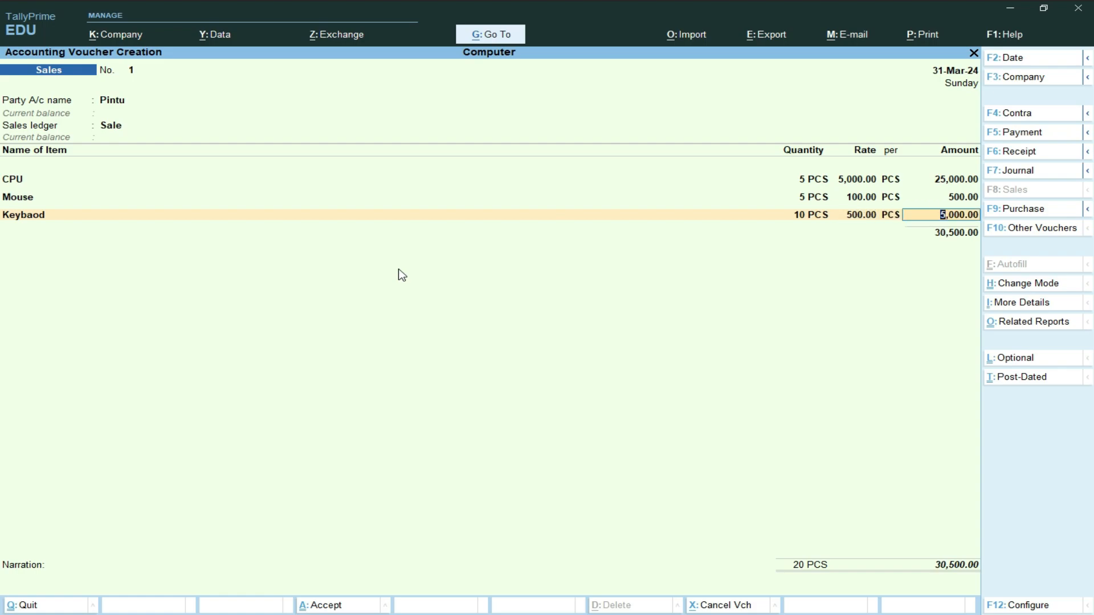
key("Return")
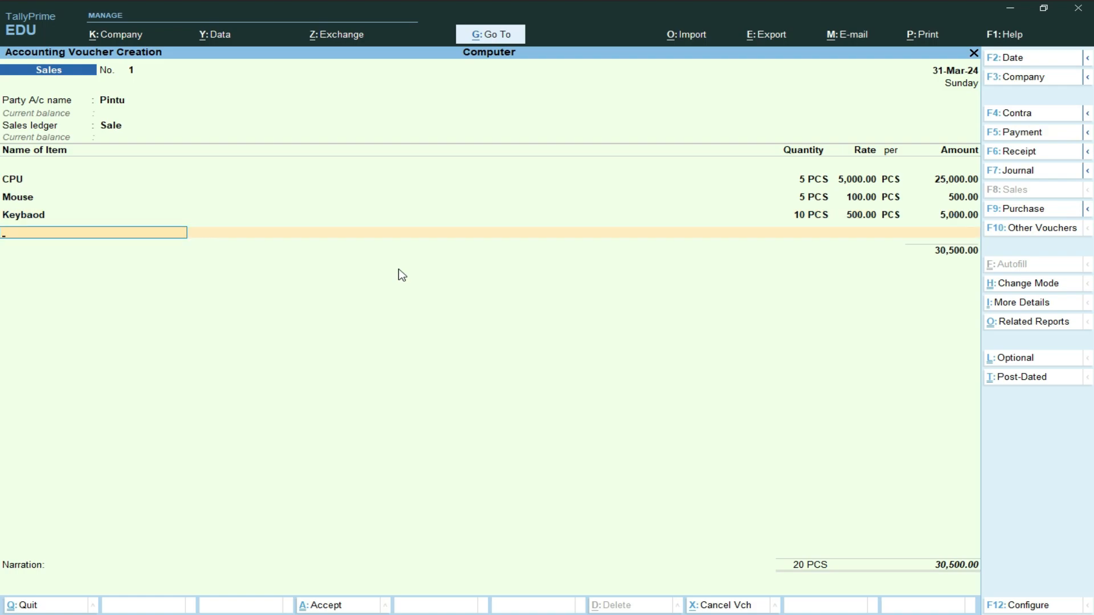
Step: End the item list and add the CGST ledger to the sales voucher with its calculated amount
key("Return")
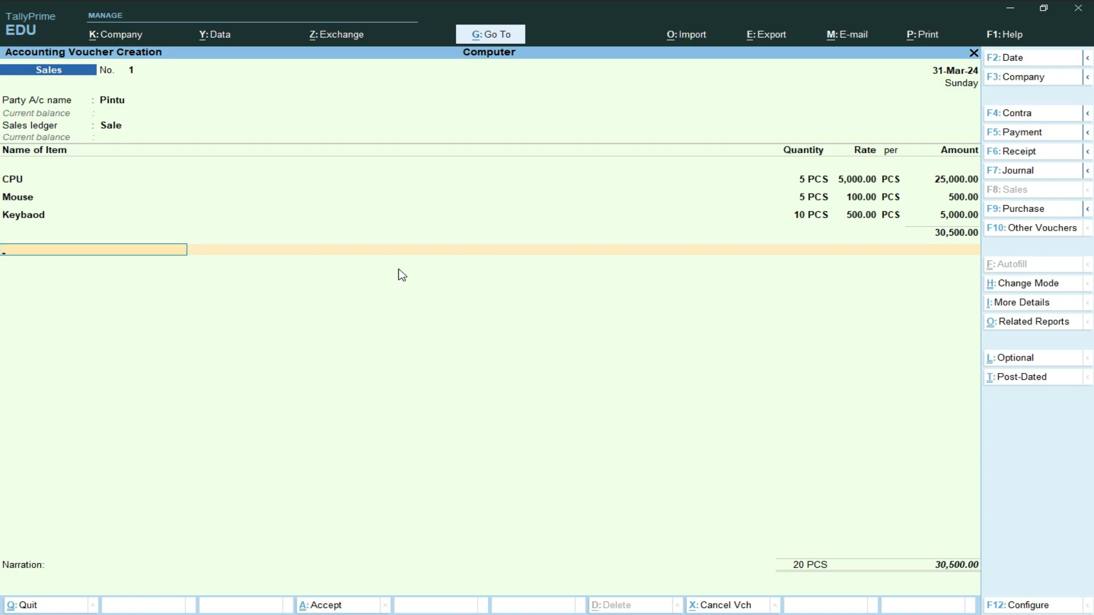
key("space")
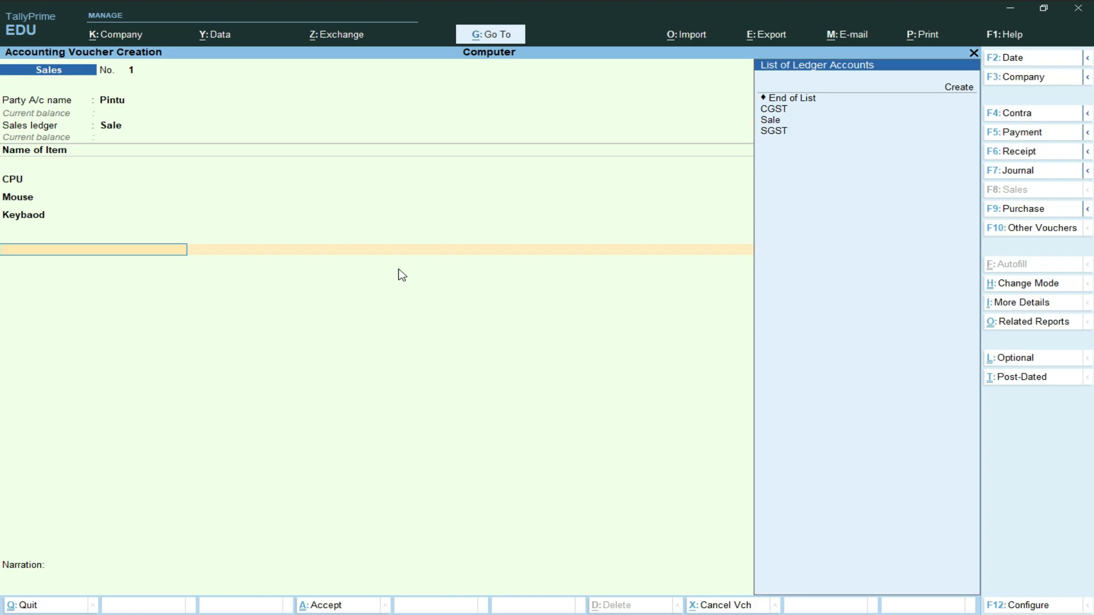
key("Down")
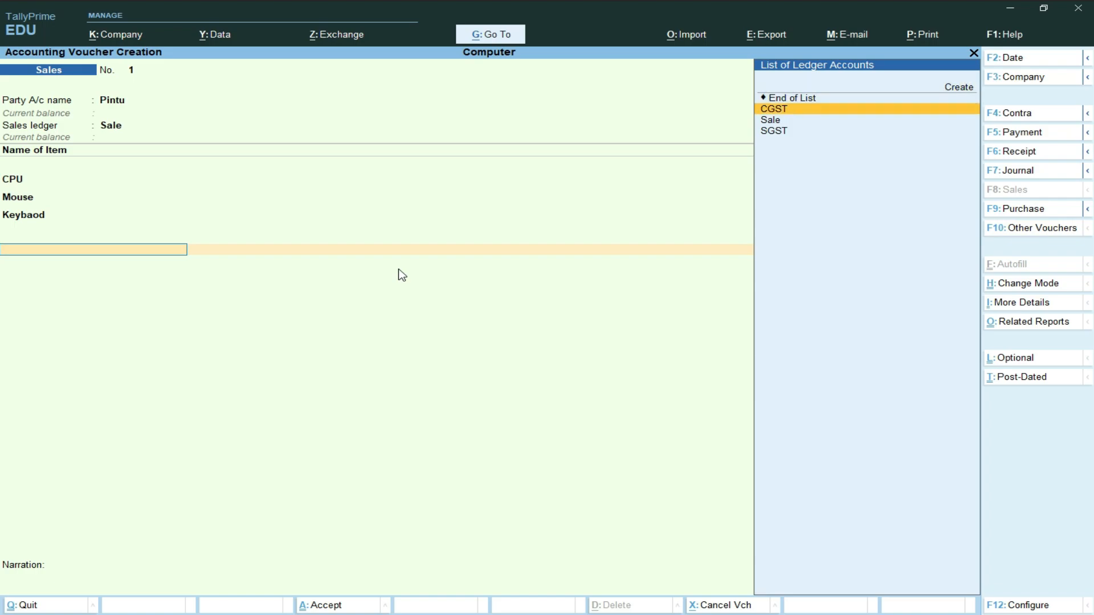
key("Return")
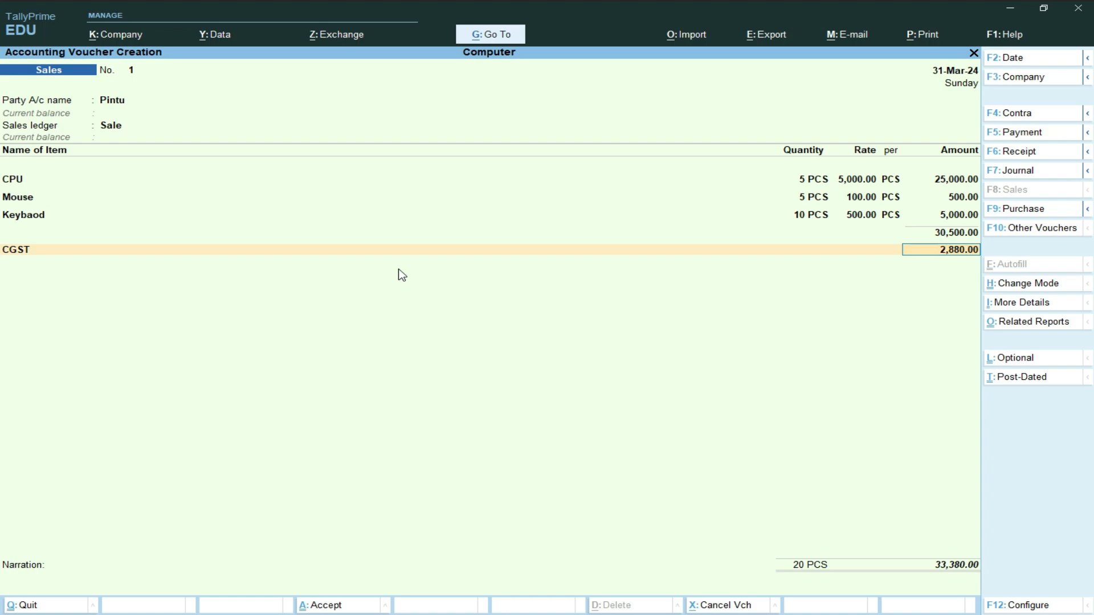
key("Return")
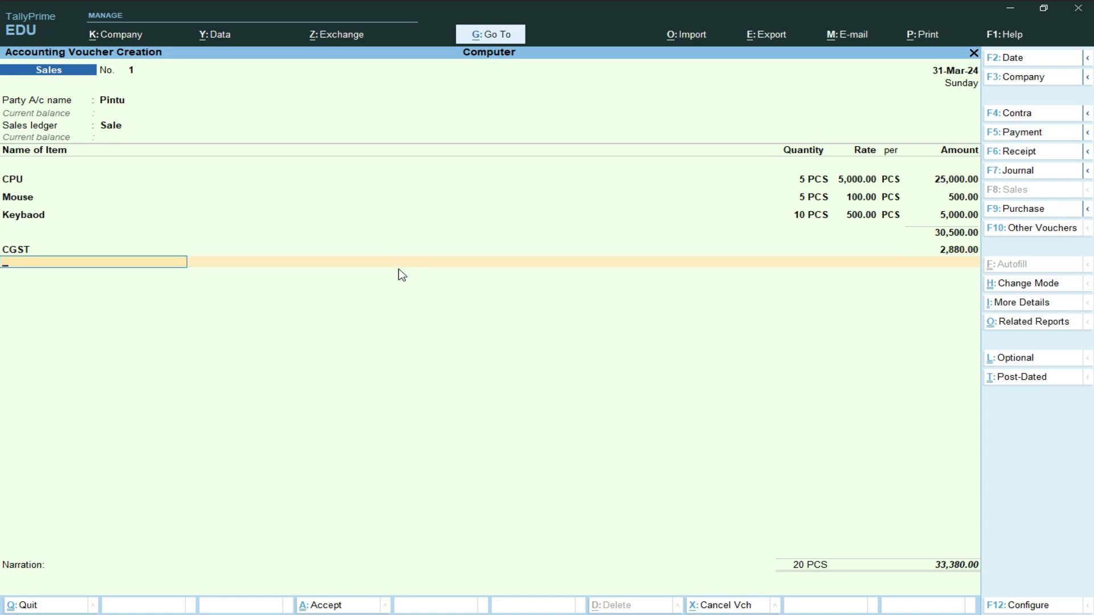
Step: Add the SGST ledger below CGST in the sales voucher with its calculated amount
key("Down")
key("Down")
key("Down")
key("Down")
key("Down")
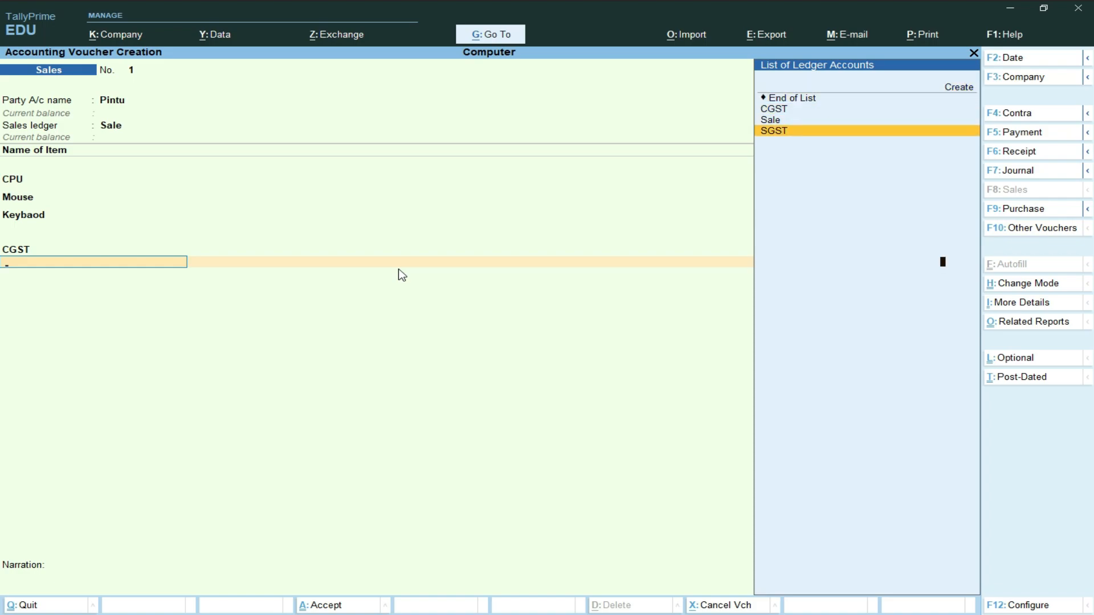
key("Return")
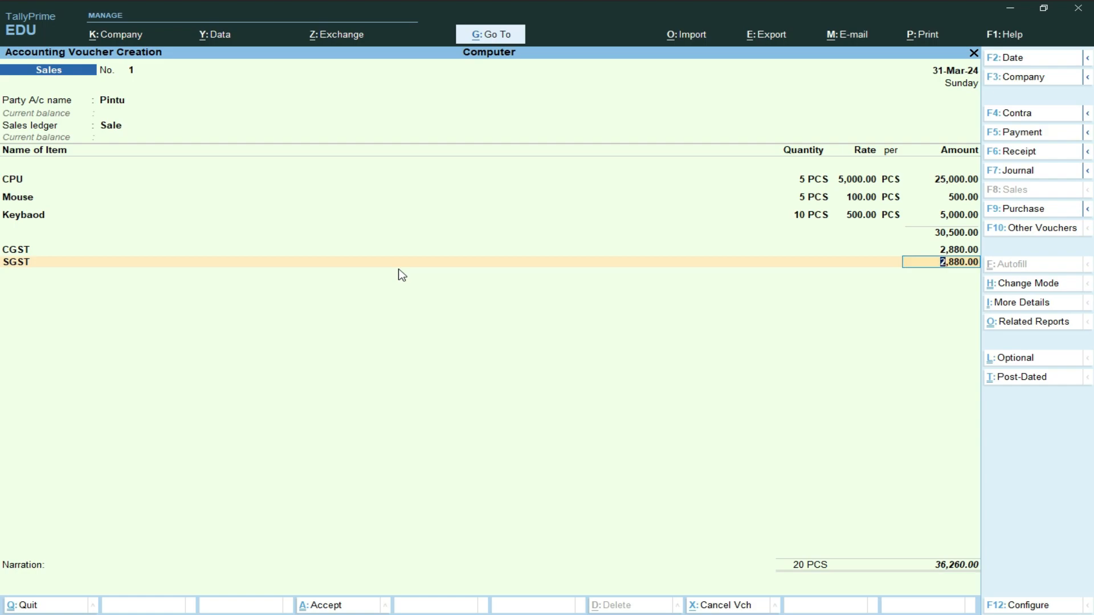
key("Return")
Step: Leave the remaining voucher fields blank and save the sales voucher
key("Return")
key("Return")
key("Return")
key("Return")
key("Return")
key("Return")
key("Return")
key("Return")
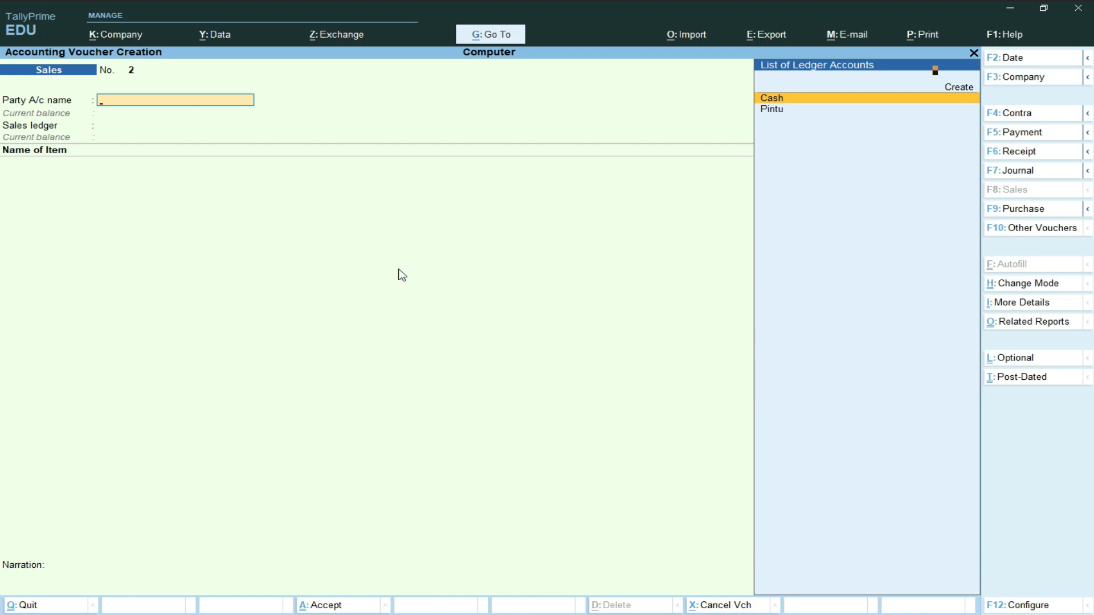
Step: Reopen the saved sales voucher and display its GST - Tax Analysis report
key("Page_Up")
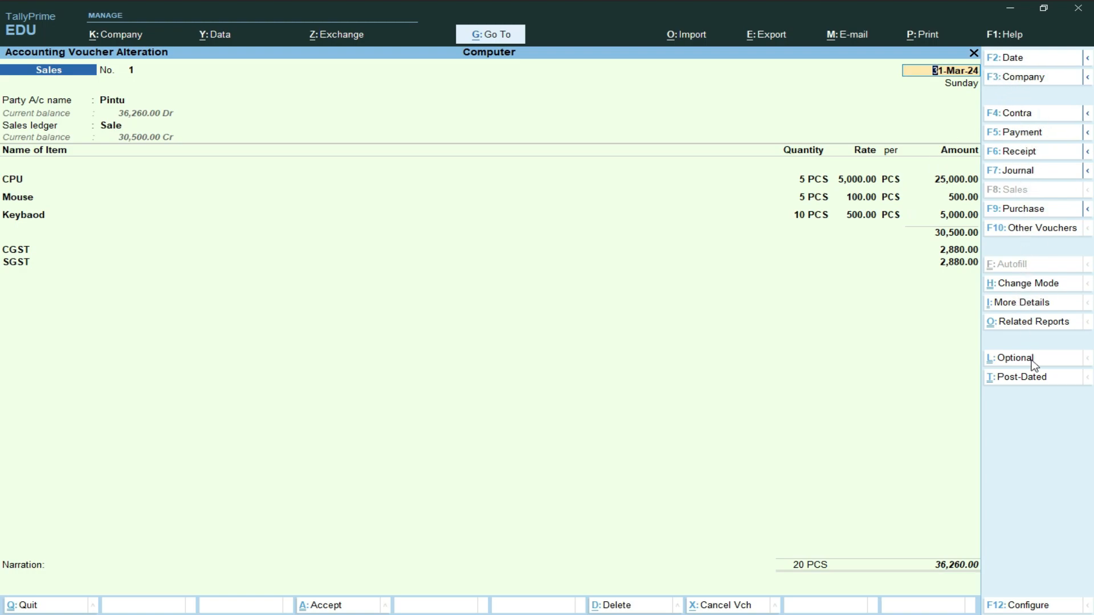
left_click(1032, 284)
key("Escape")
key("Escape")
left_click(1058, 323)
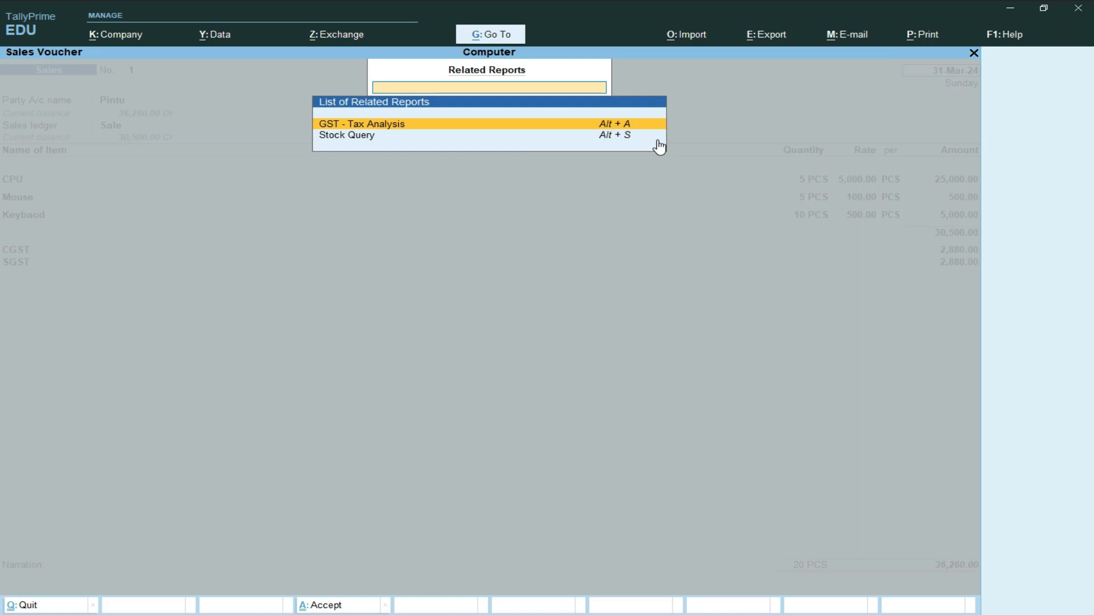
key("Return")
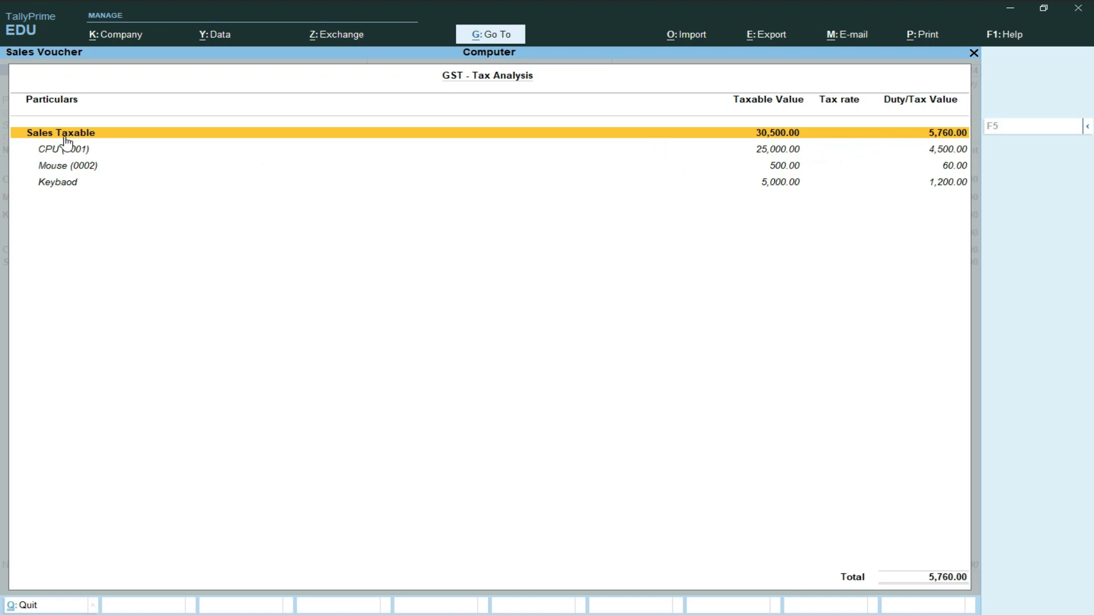
Step: Show the GST analysis in detail, check each item's central and state tax rates, and close the report
left_click(52, 150)
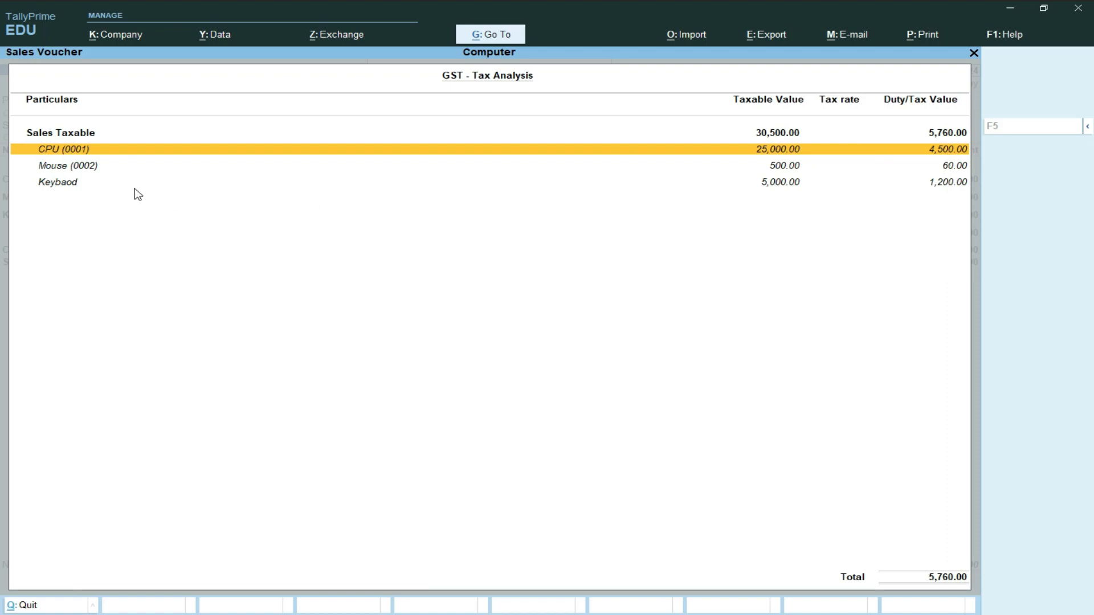
left_click(59, 167)
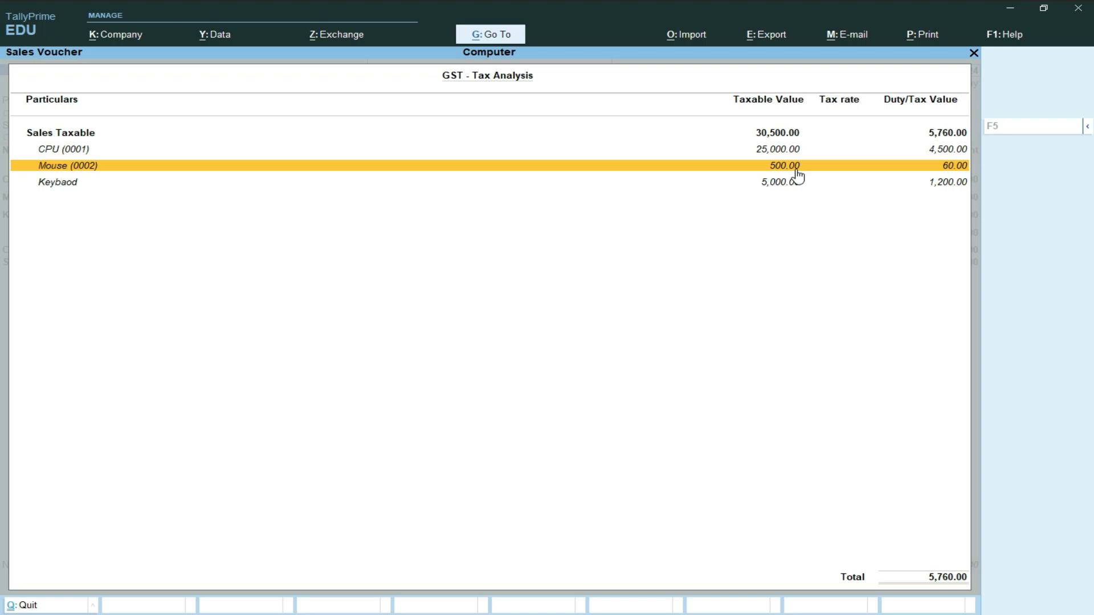
key("alt+F5")
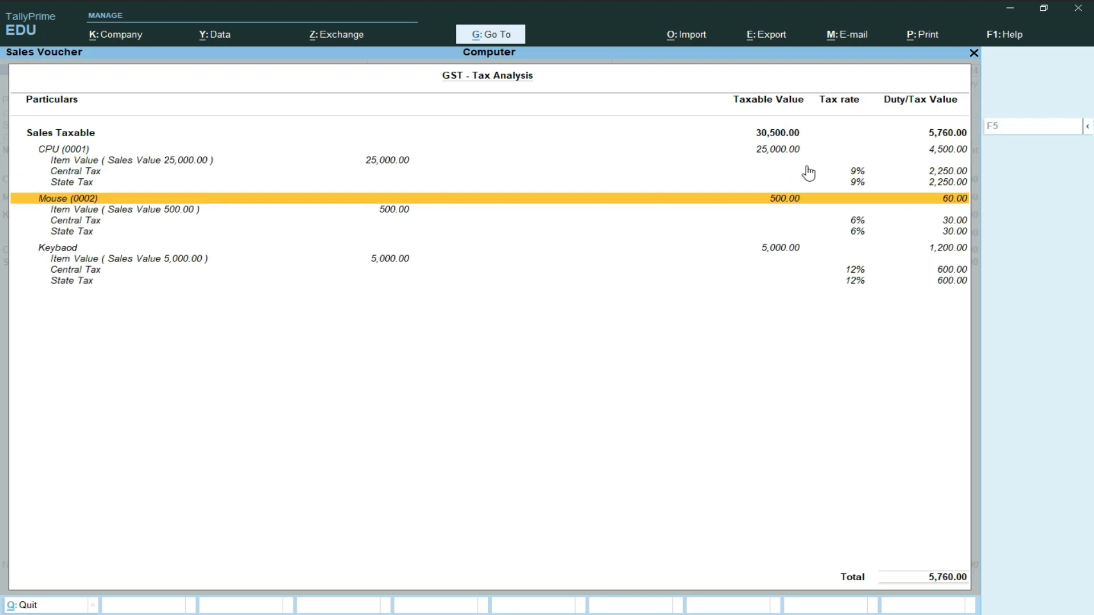
left_click(857, 171)
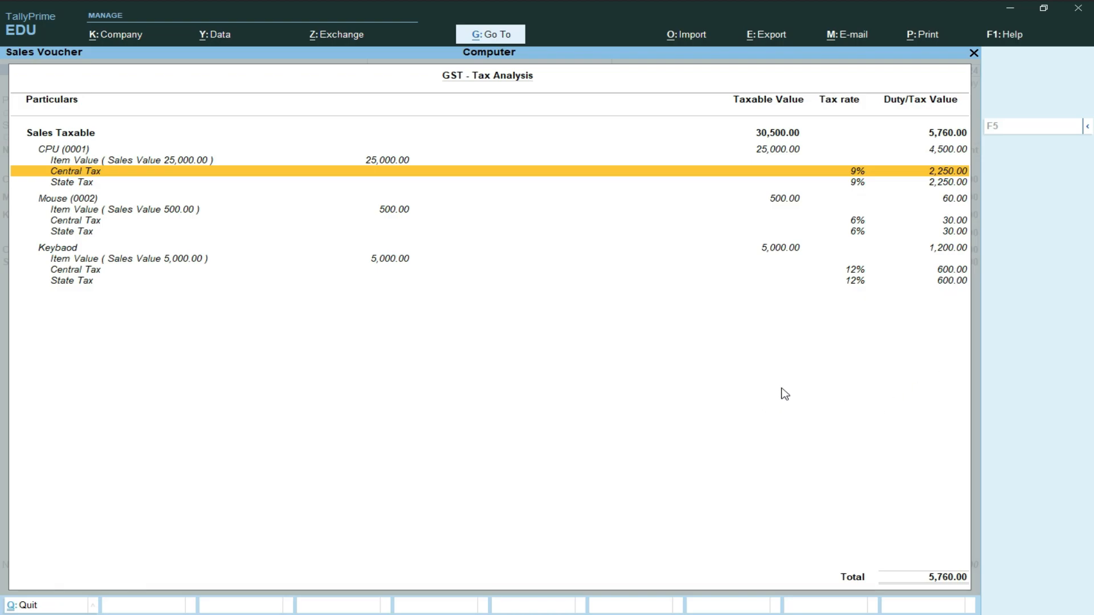
key("Escape")
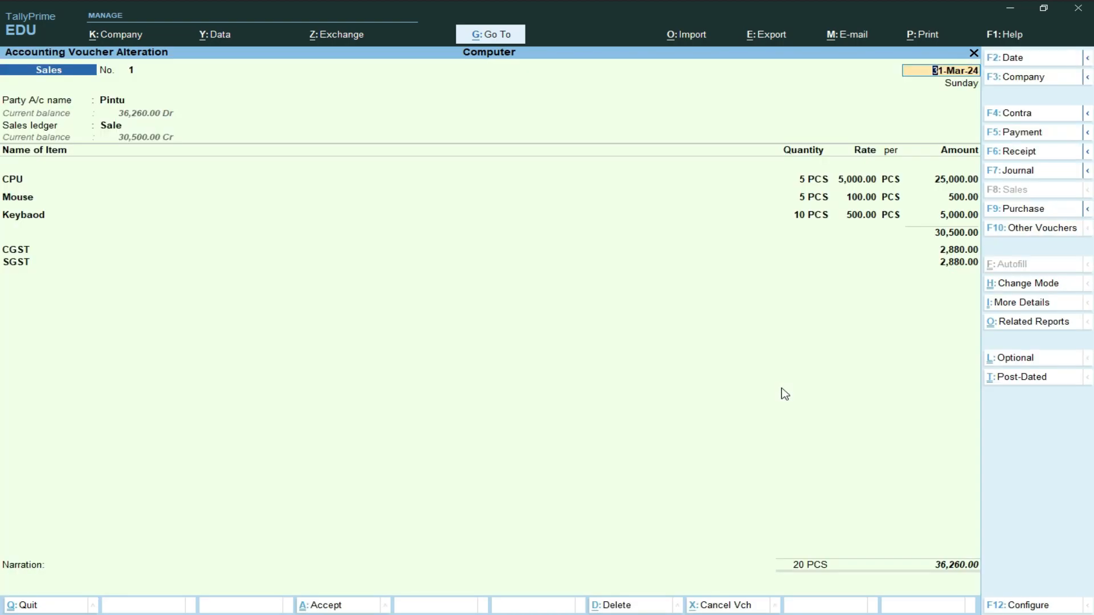
Step: Open the print preview of the voucher's Tax Invoice and zoom in on it
key("alt+p")
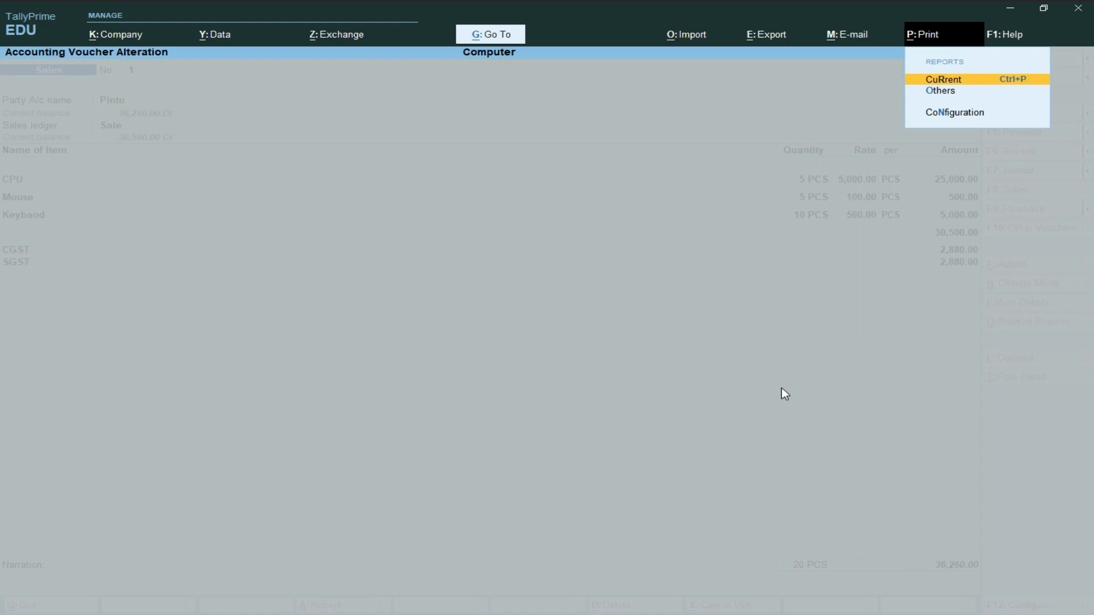
key("Return")
key("Left")
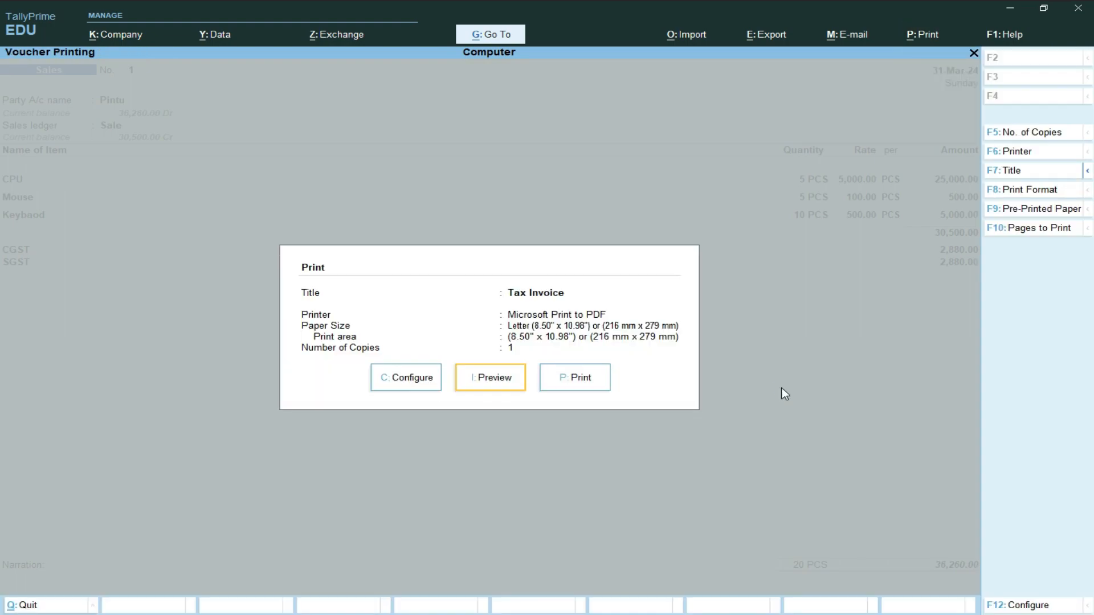
key("Return")
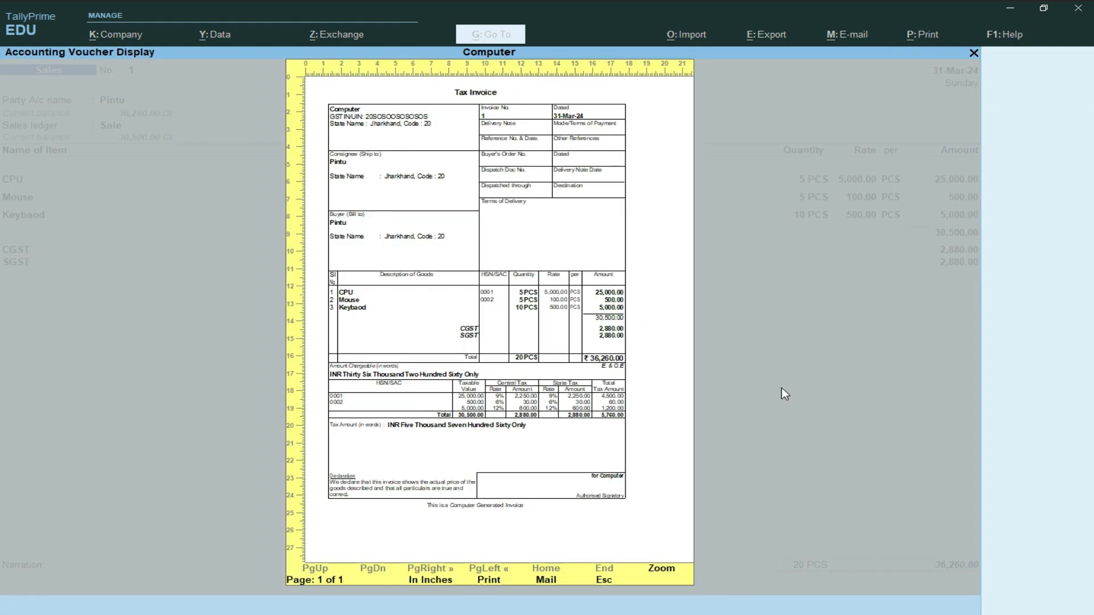
left_click(661, 569)
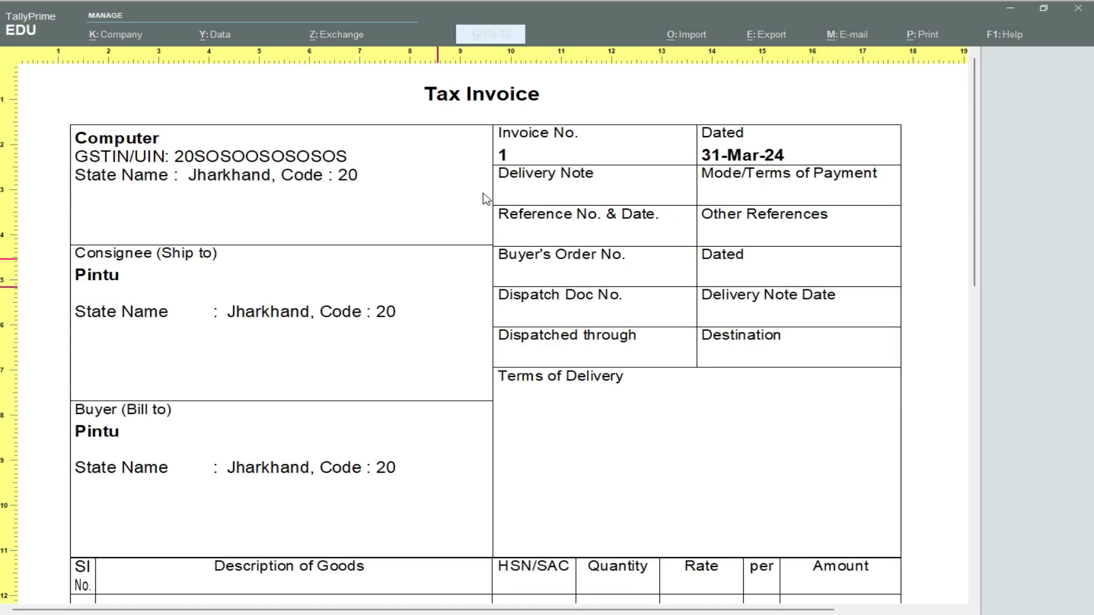
Step: Examine the invoice's goods lines, CGST and SGST amounts, and HSN/SAC tax table, and return to the full-page preview
scroll(529, 407, "down", 5)
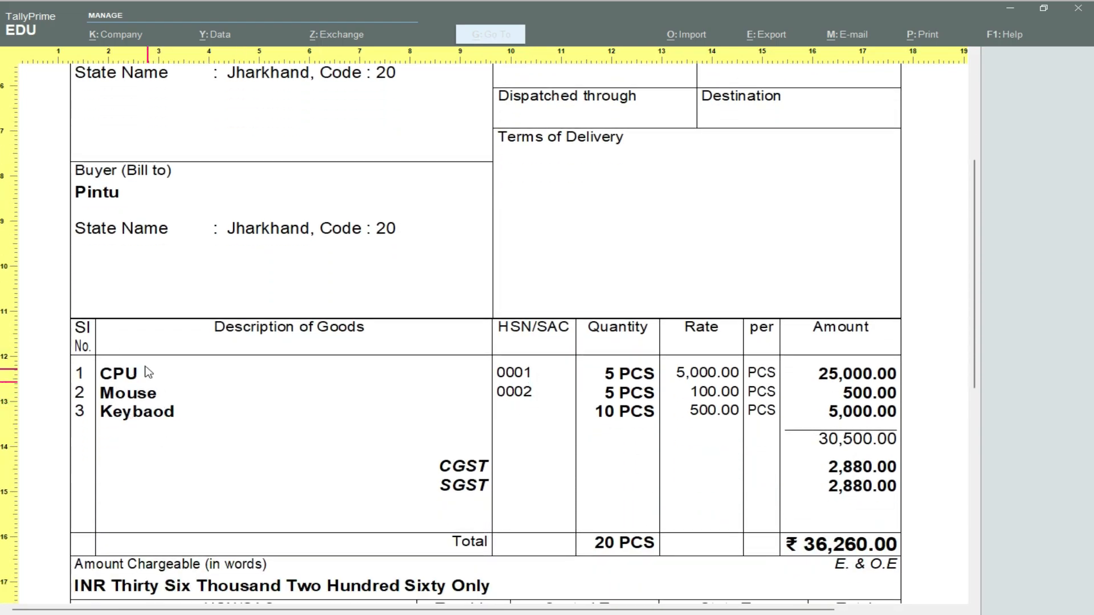
scroll(632, 434, "down", 5)
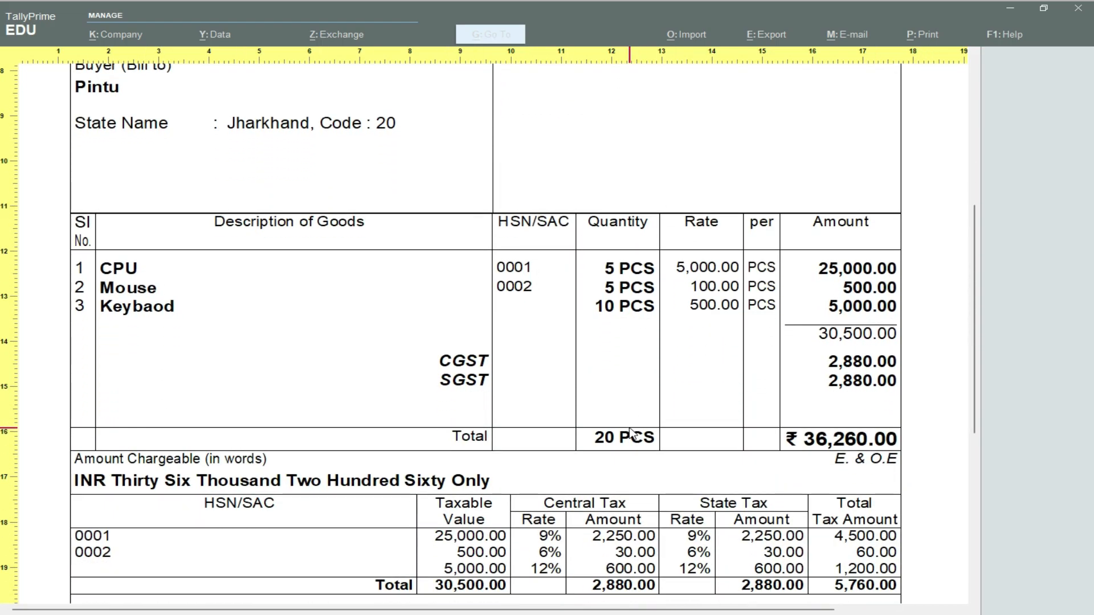
scroll(632, 434, "down", 2)
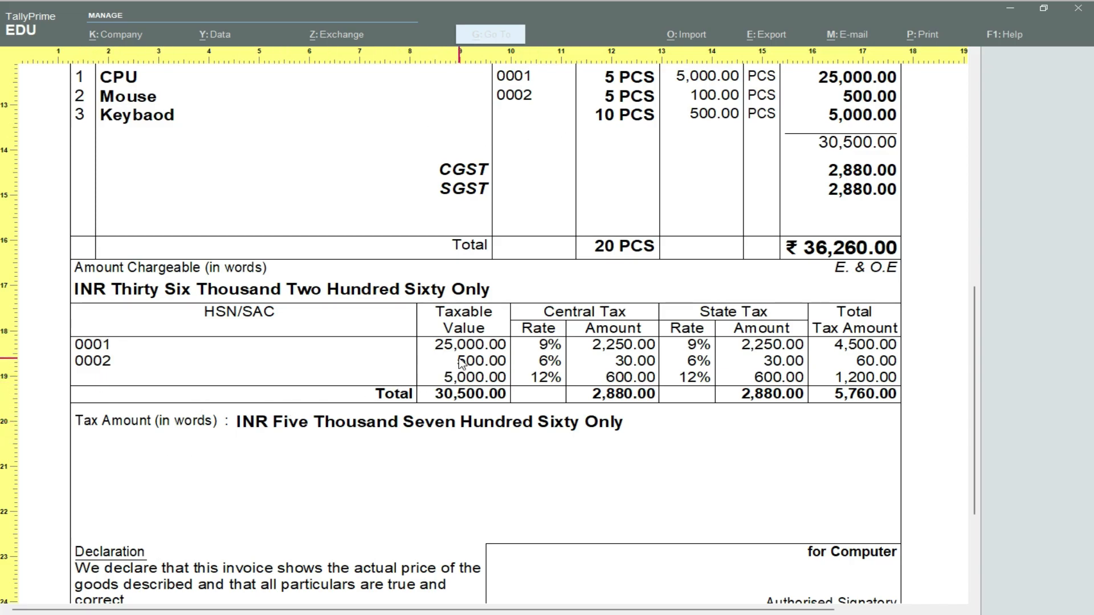
scroll(467, 360, "up", 1)
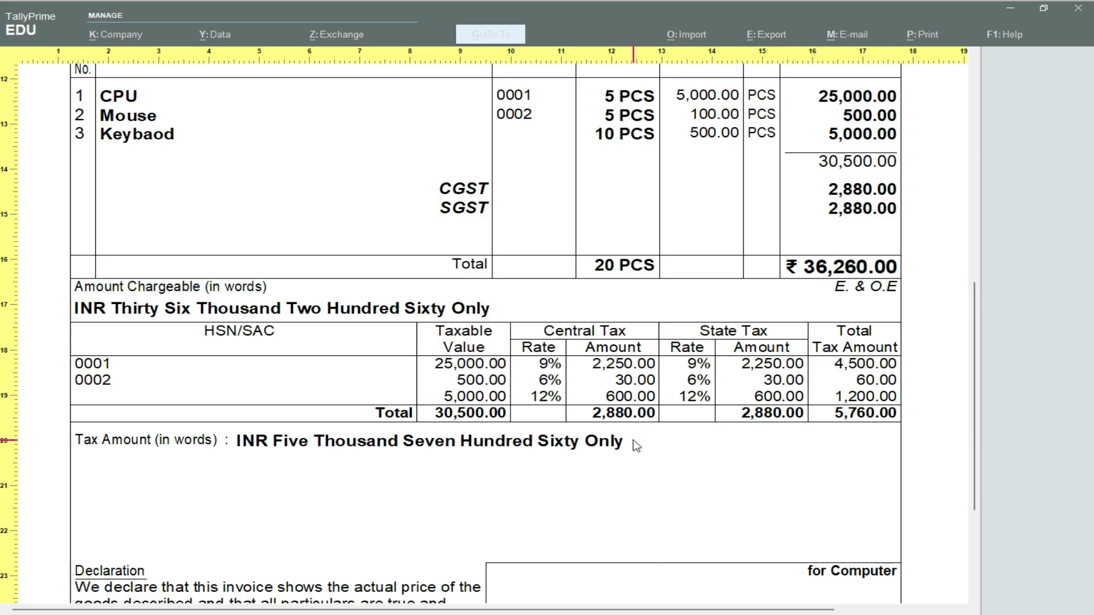
scroll(636, 446, "up", 3)
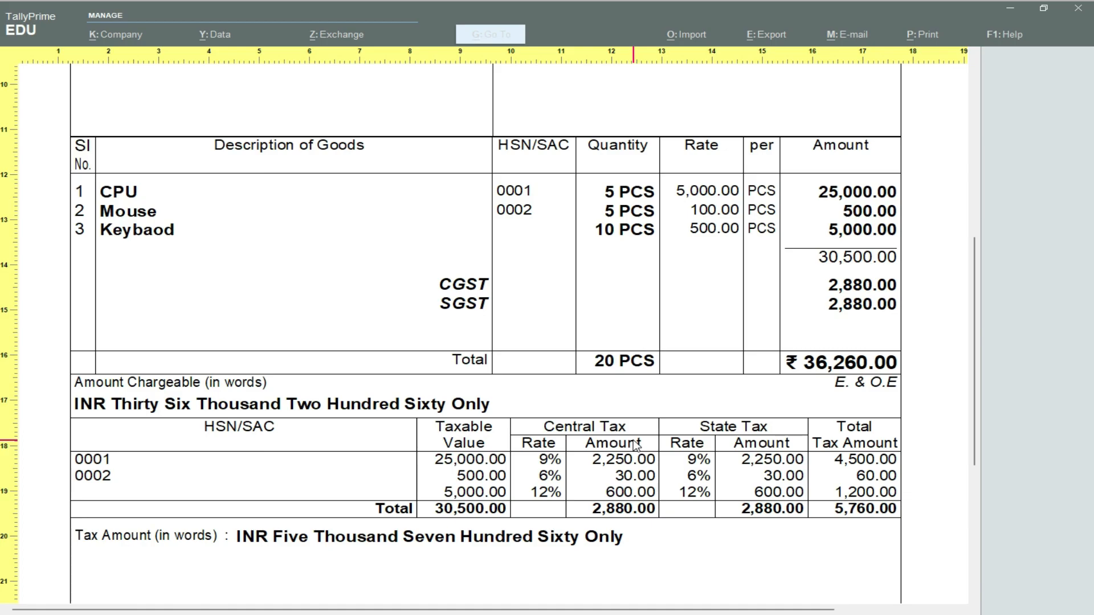
left_click(636, 447)
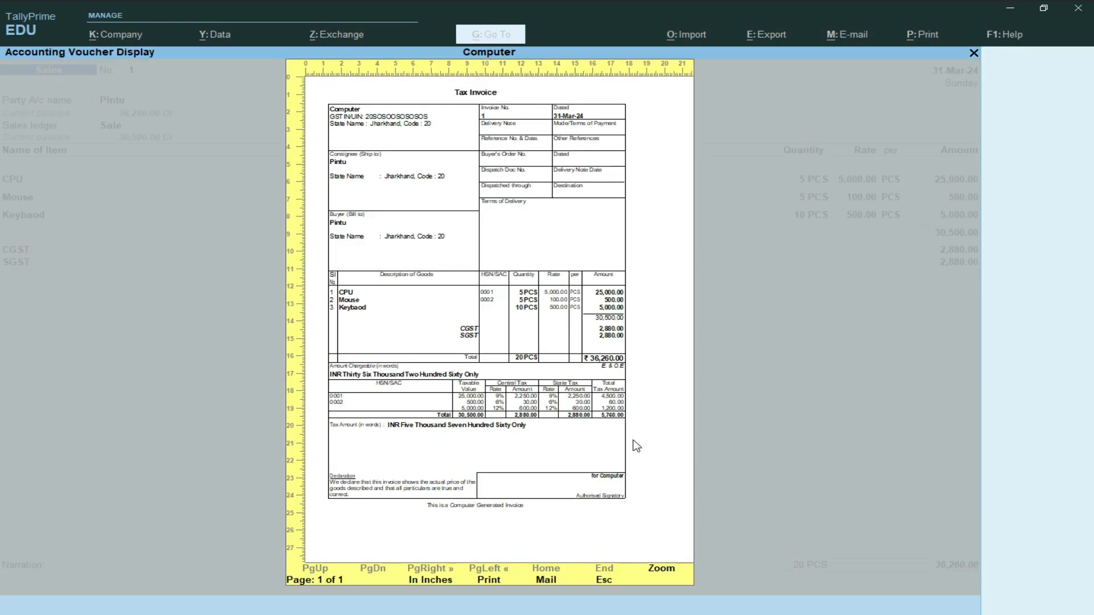
Step: Enlarge the Tax Invoice preview once more, then close it and the print dialog to return to the voucher
left_click(648, 581)
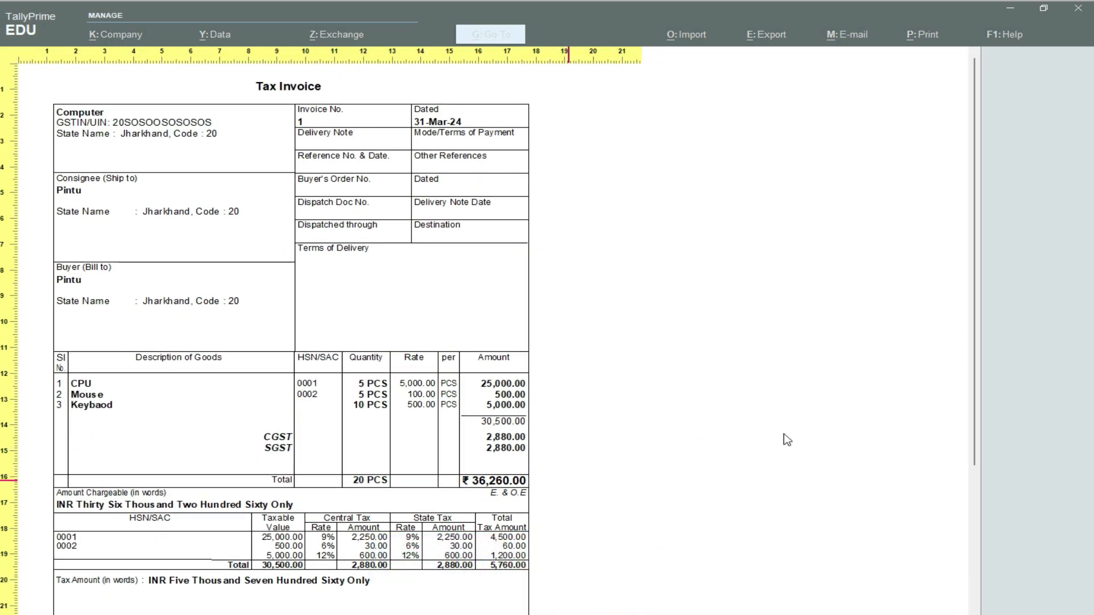
key("Escape")
key("Escape")
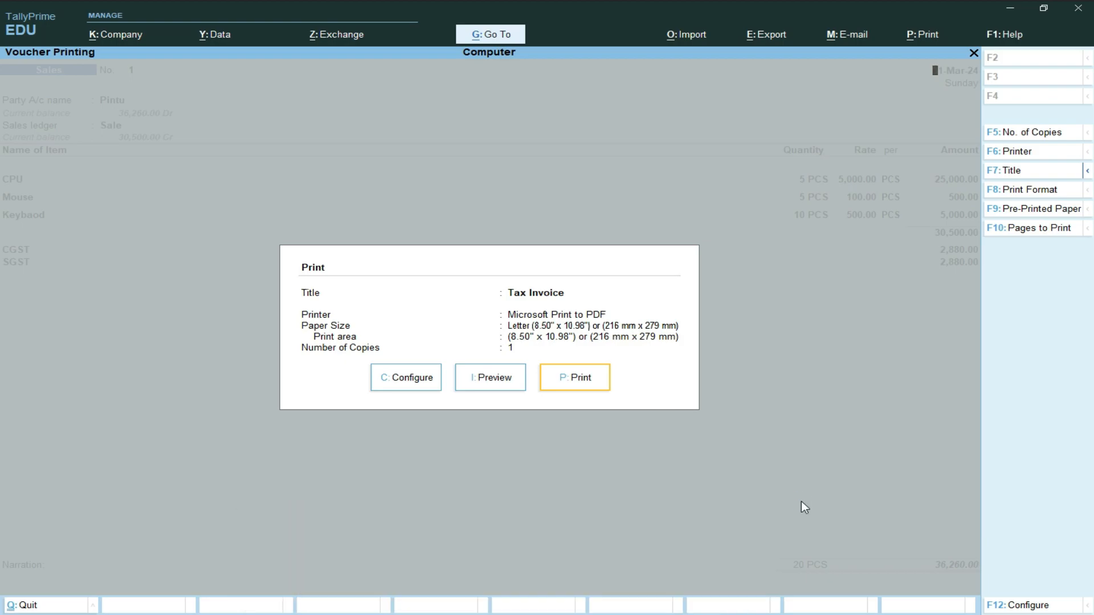
key("Escape")
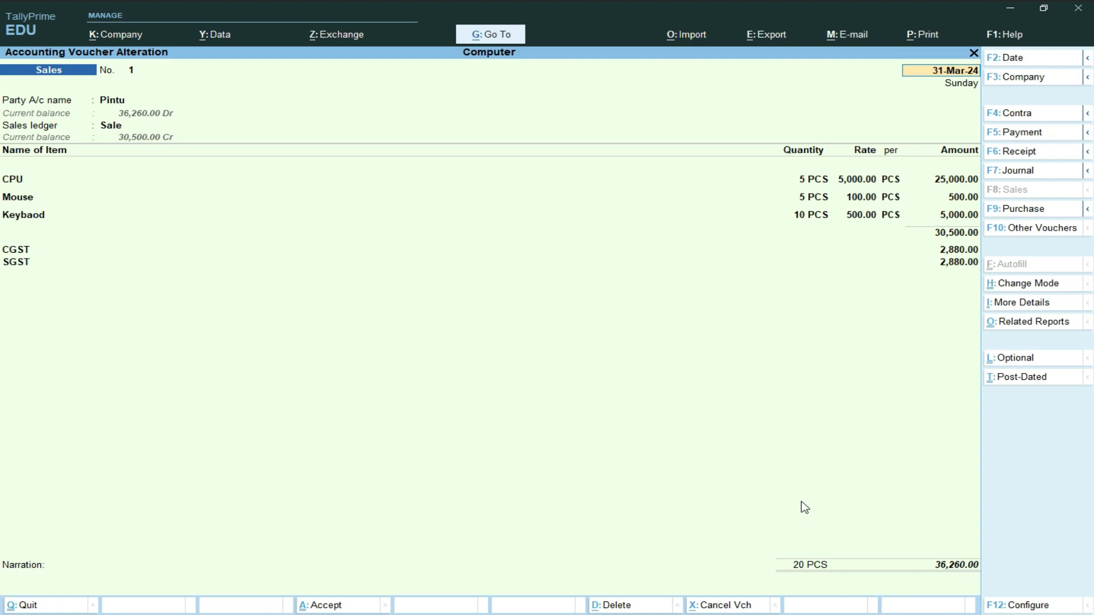